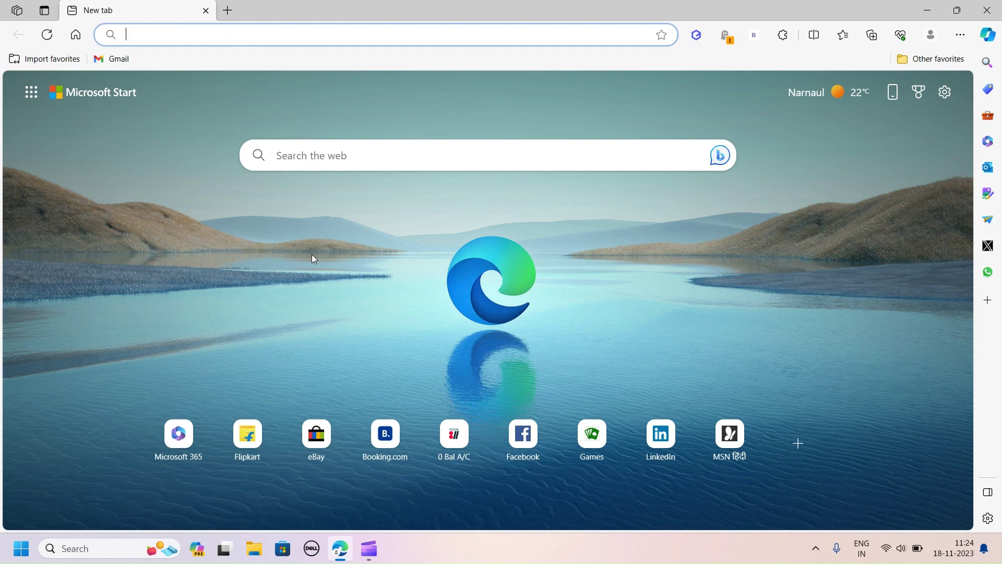
{"action": "type", "text": "square"}
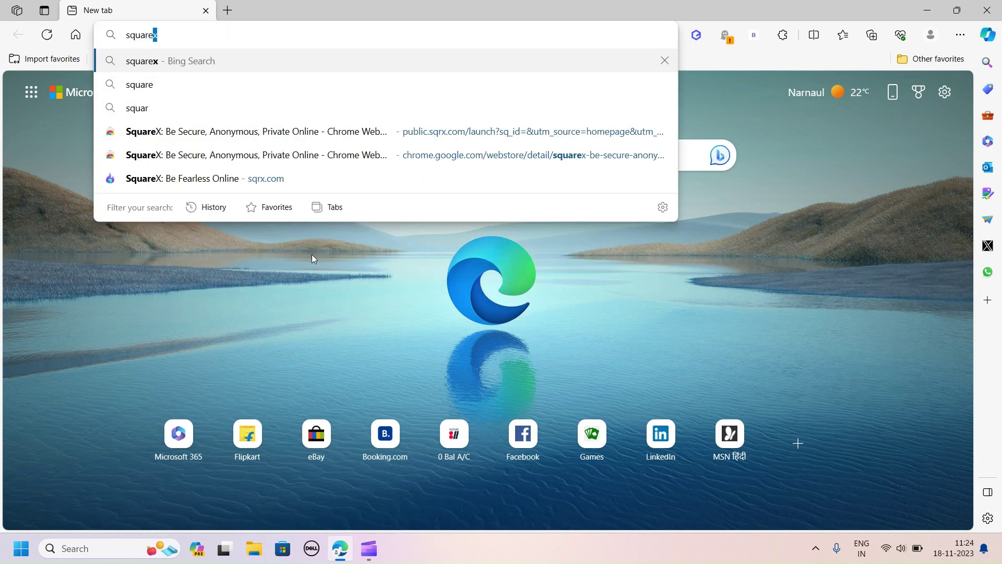
{"action": "type", "text": "x"}
Run a web search for 'squarex' from the Edge address bar.
{"action": "key", "text": "Return"}
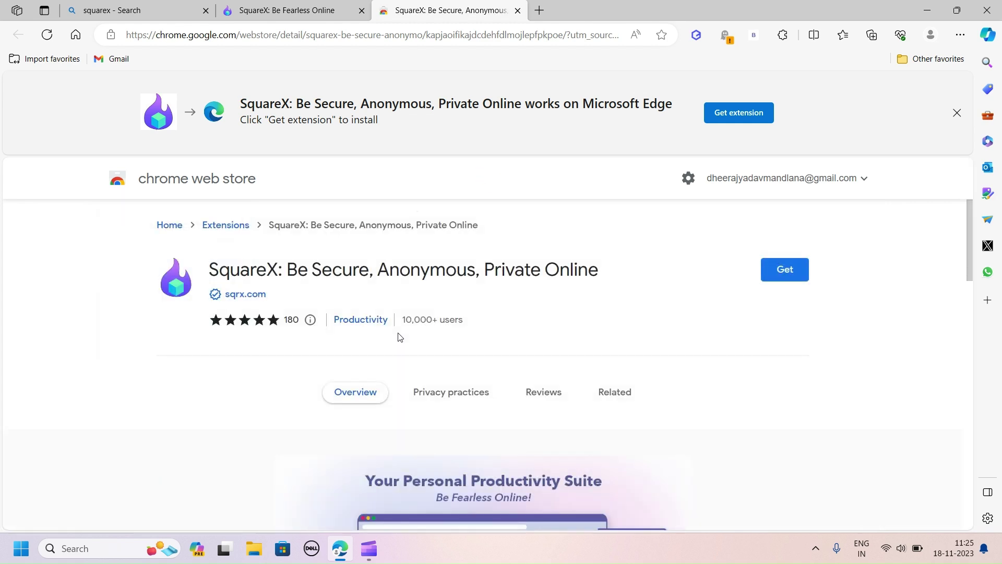
Add SquareX from the Chrome Web Store, then close the store and duplicate site tabs.
{"action": "left_click", "coordinate": [794, 272]}
{"action": "left_click", "coordinate": [529, 167]}
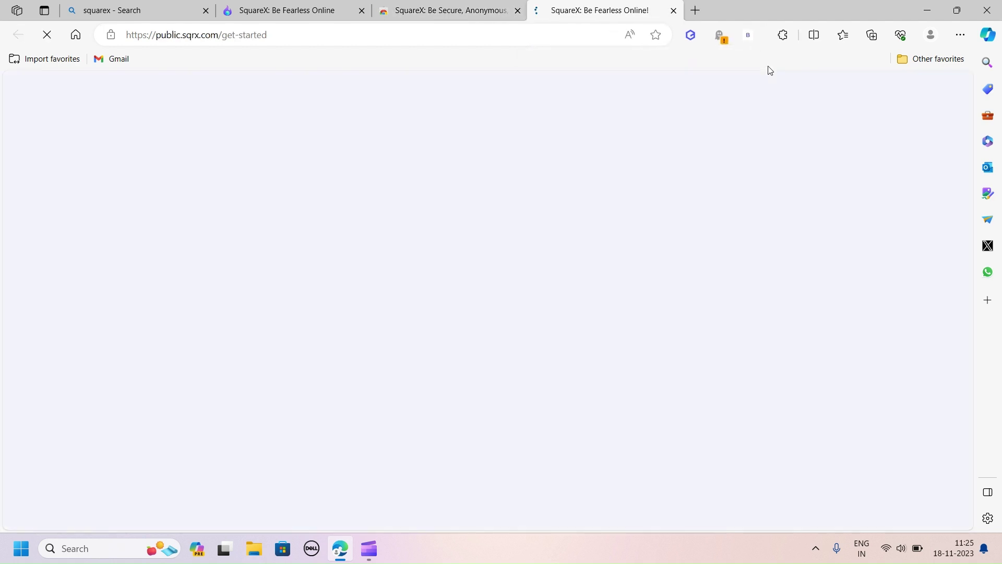
{"action": "left_click", "coordinate": [517, 10]}
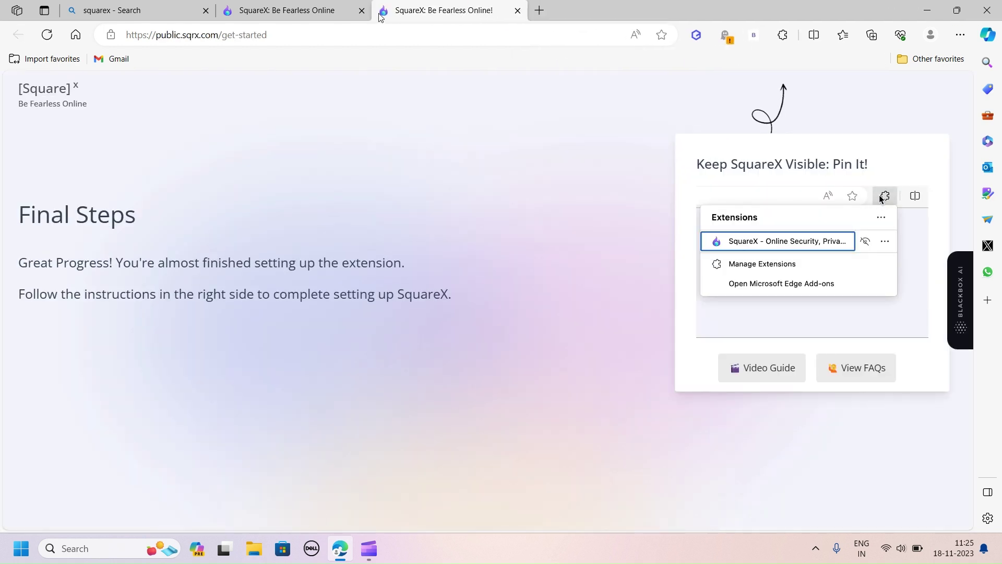
{"action": "left_click", "coordinate": [362, 11]}
Pin SquareX to the Edge toolbar and bring up its welcome panel.
{"action": "left_click", "coordinate": [784, 36]}
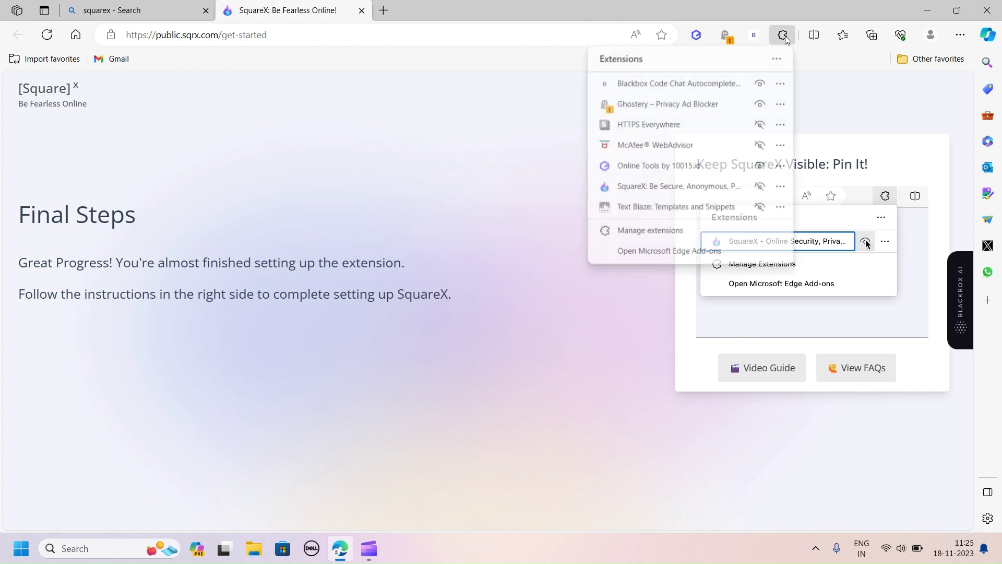
{"action": "left_click", "coordinate": [760, 187]}
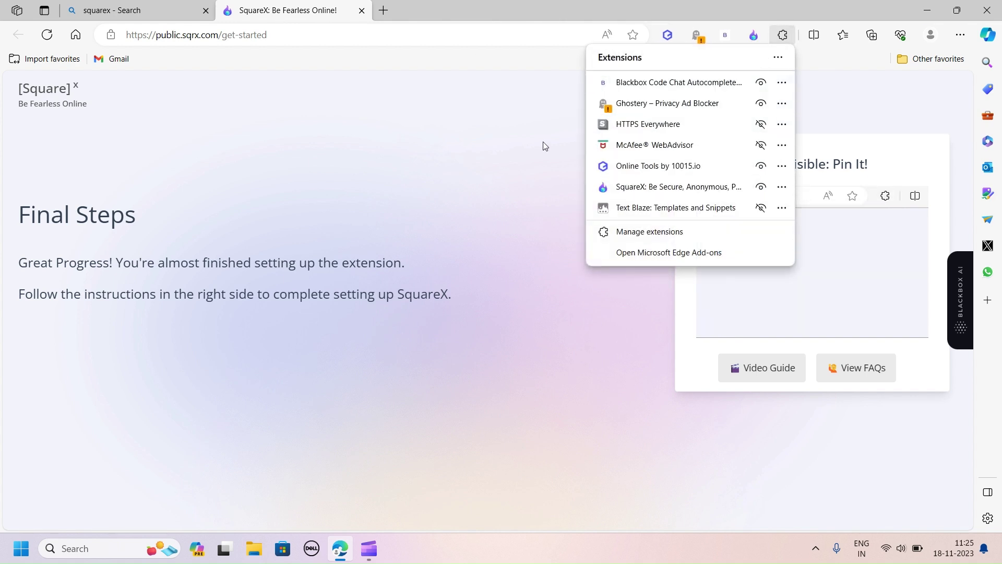
{"action": "left_click", "coordinate": [517, 118]}
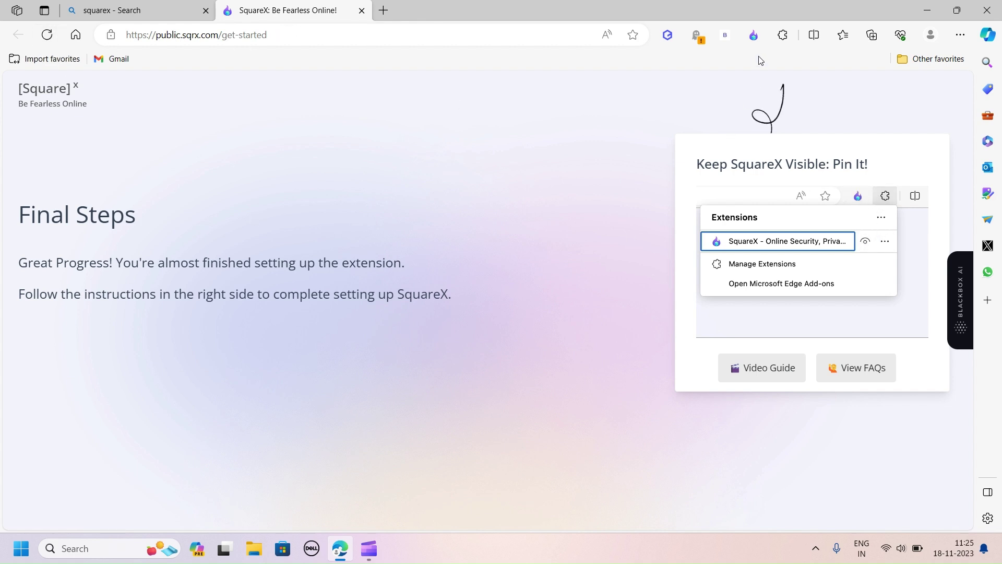
{"action": "left_click", "coordinate": [754, 35]}
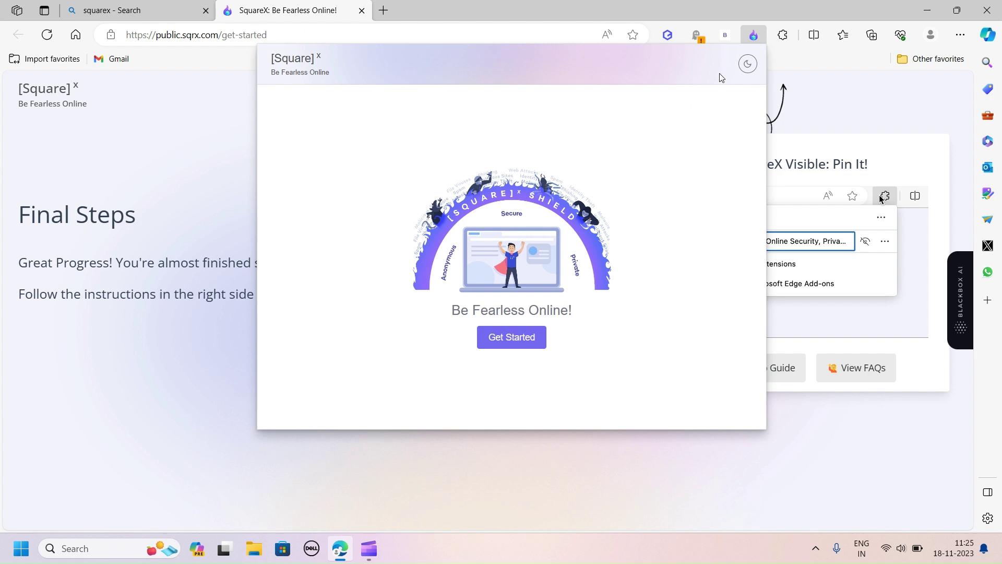
Create a SquareX account using Sign up with Google and your Google account.
{"action": "left_click", "coordinate": [530, 336]}
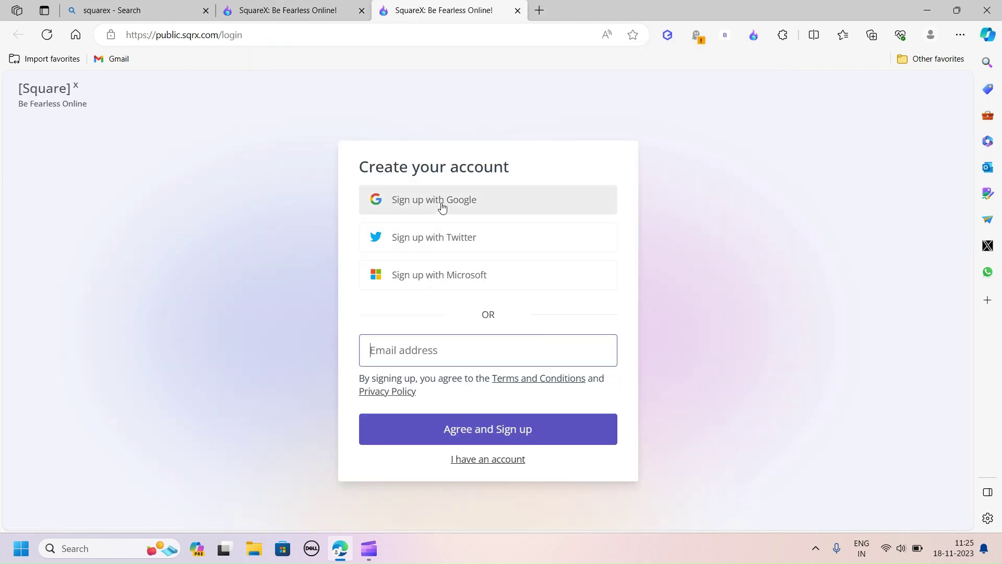
{"action": "left_click", "coordinate": [486, 197]}
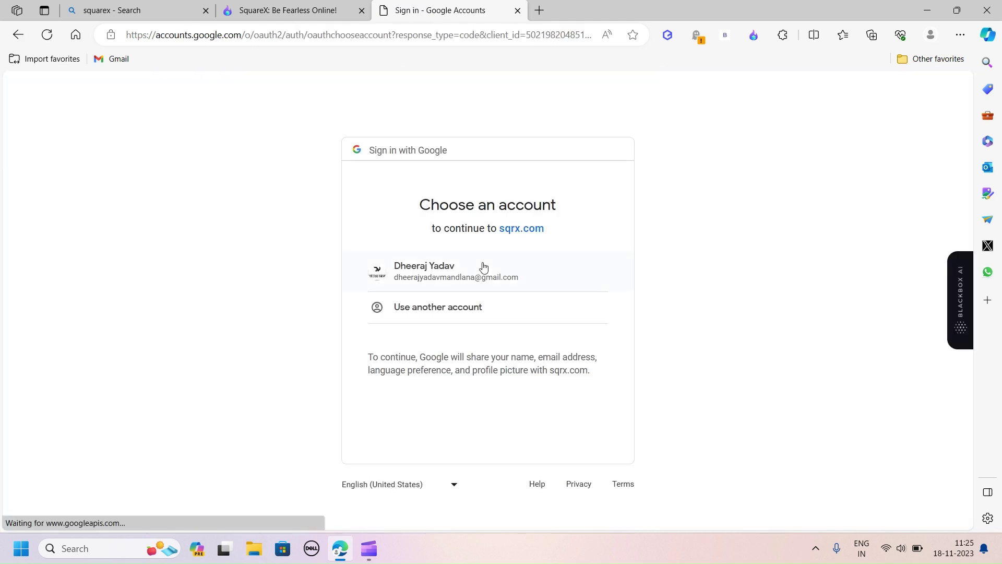
{"action": "left_click", "coordinate": [483, 267]}
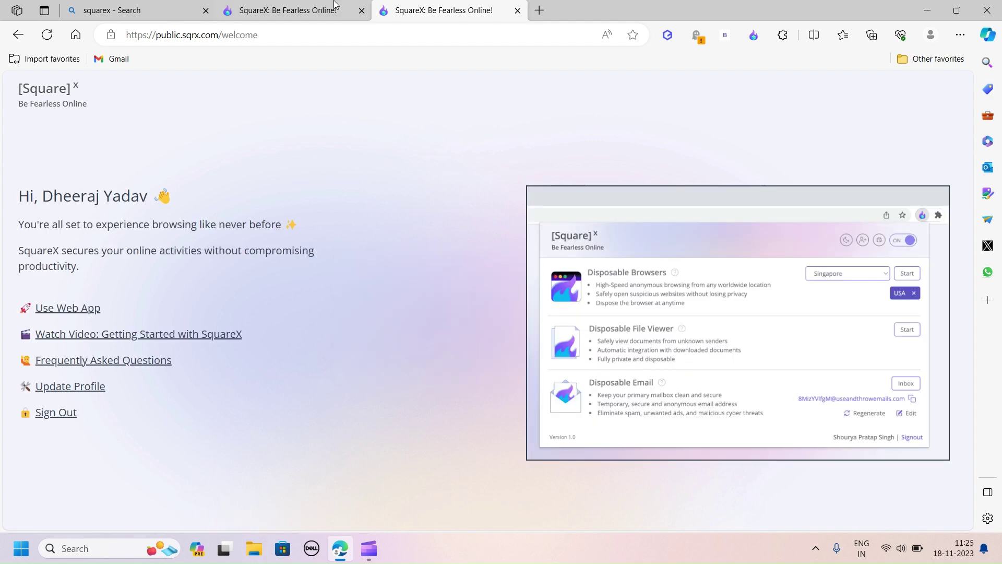
Close the extra welcome tab, open a fresh tab, and bring up the SquareX panel.
{"action": "left_click", "coordinate": [362, 11]}
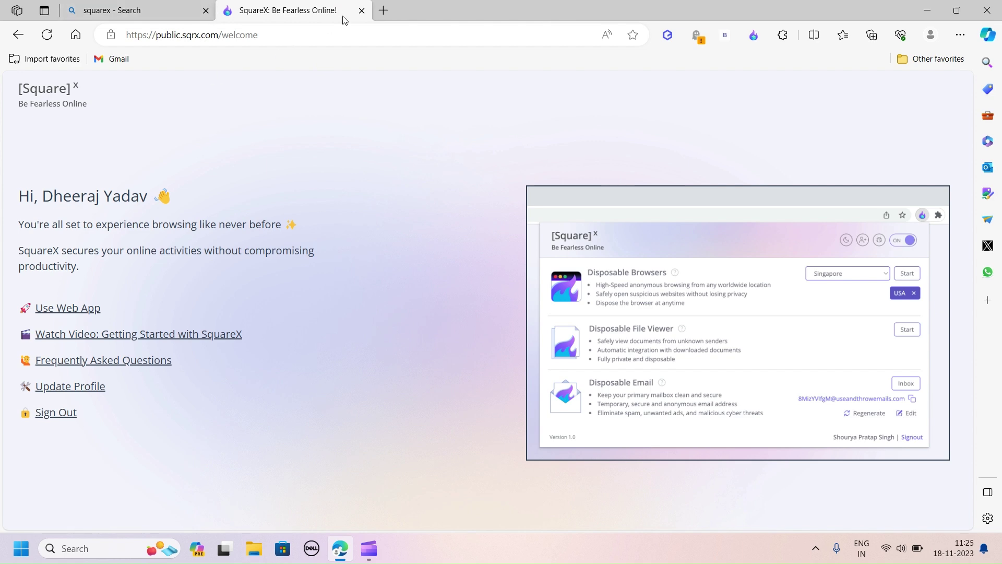
{"action": "left_click", "coordinate": [383, 10]}
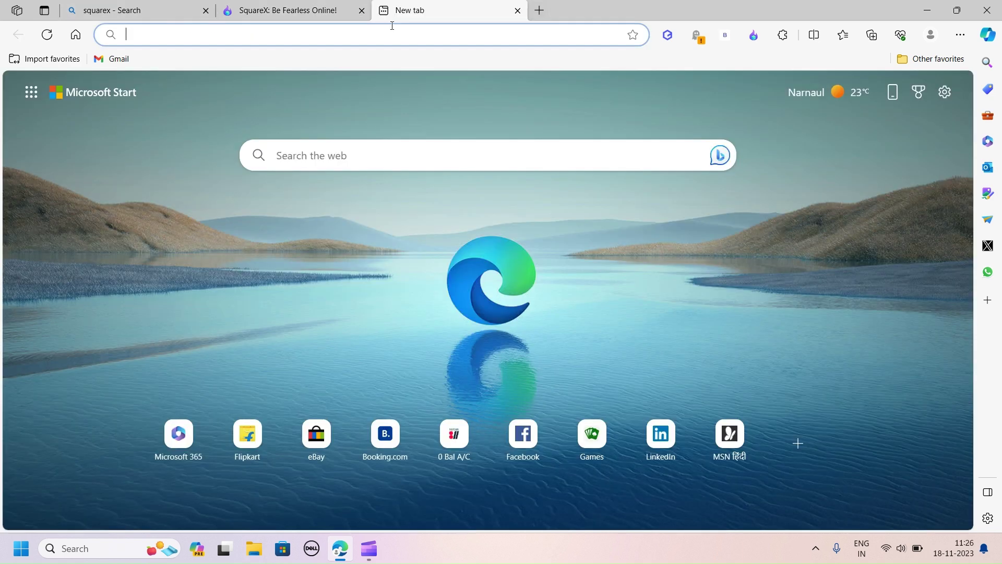
{"action": "left_click", "coordinate": [669, 35]}
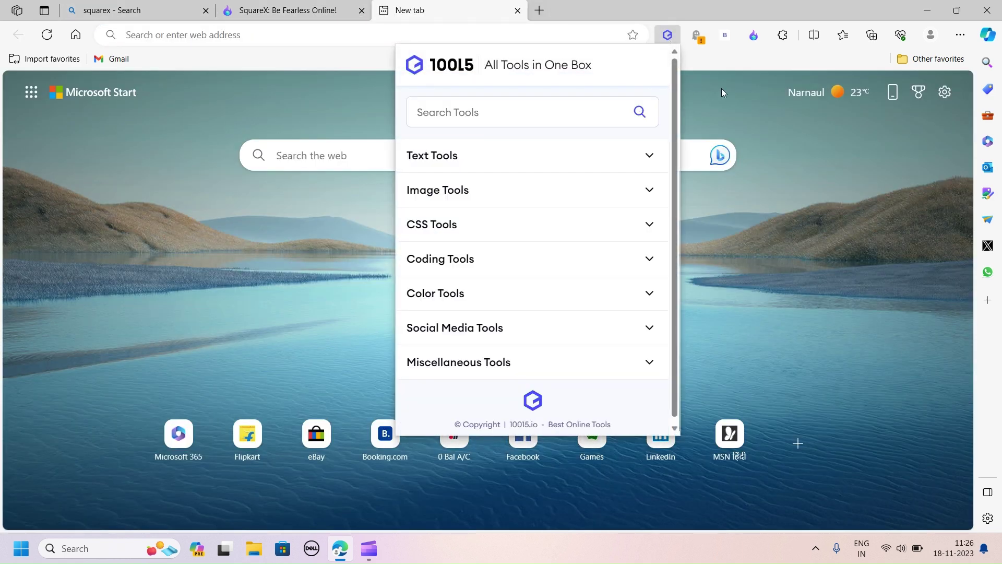
{"action": "left_click", "coordinate": [724, 91]}
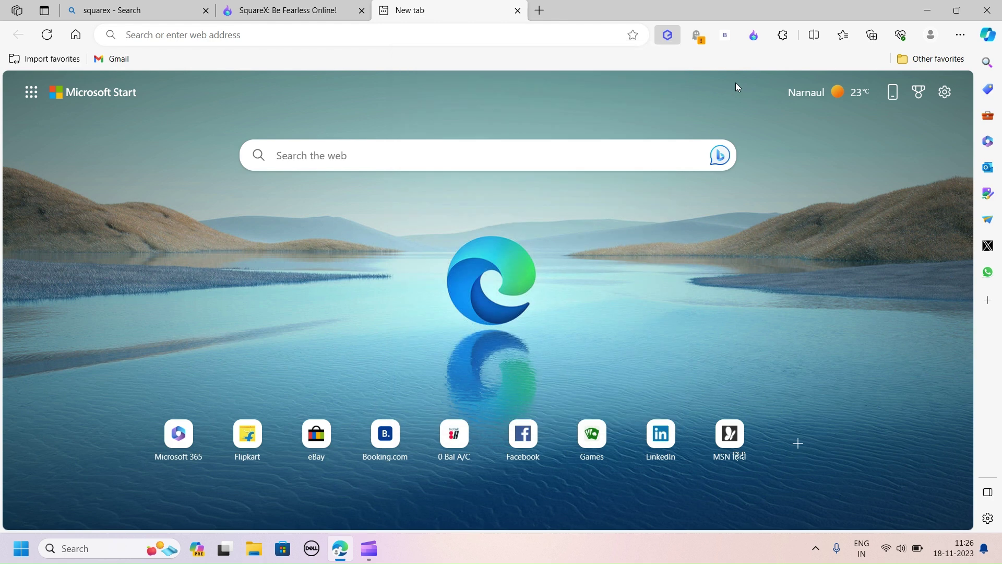
{"action": "left_click", "coordinate": [754, 36]}
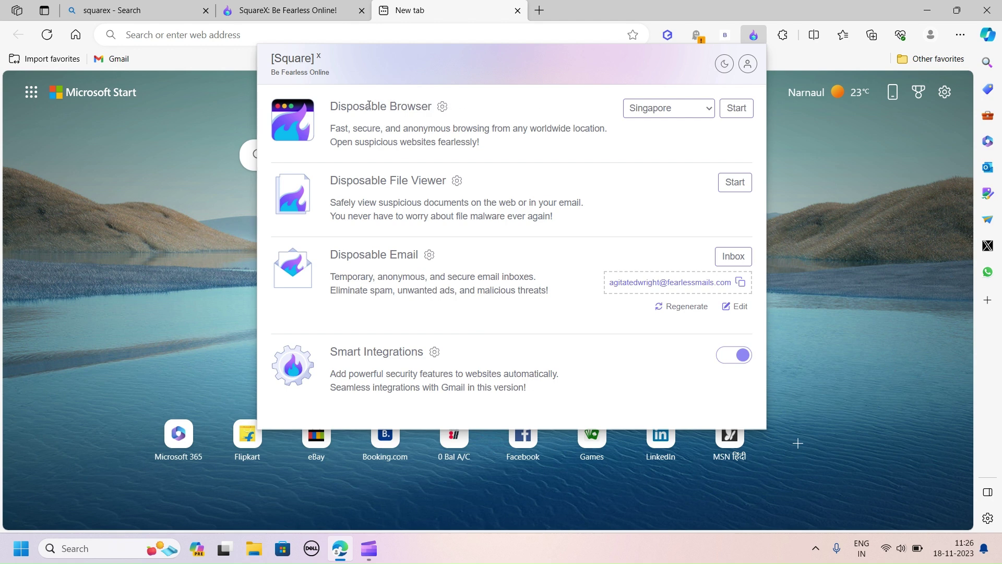
Set the Disposable Browser country to Australia and start it.
{"action": "left_click_drag", "start_coordinate": [331, 106], "coordinate": [430, 106]}
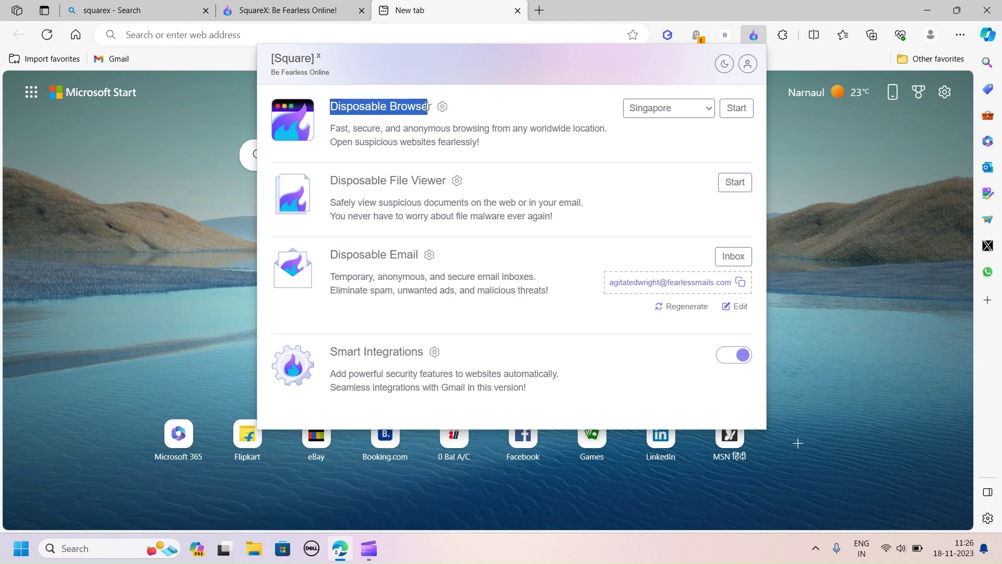
{"action": "left_click", "coordinate": [574, 119]}
{"action": "left_click", "coordinate": [667, 108]}
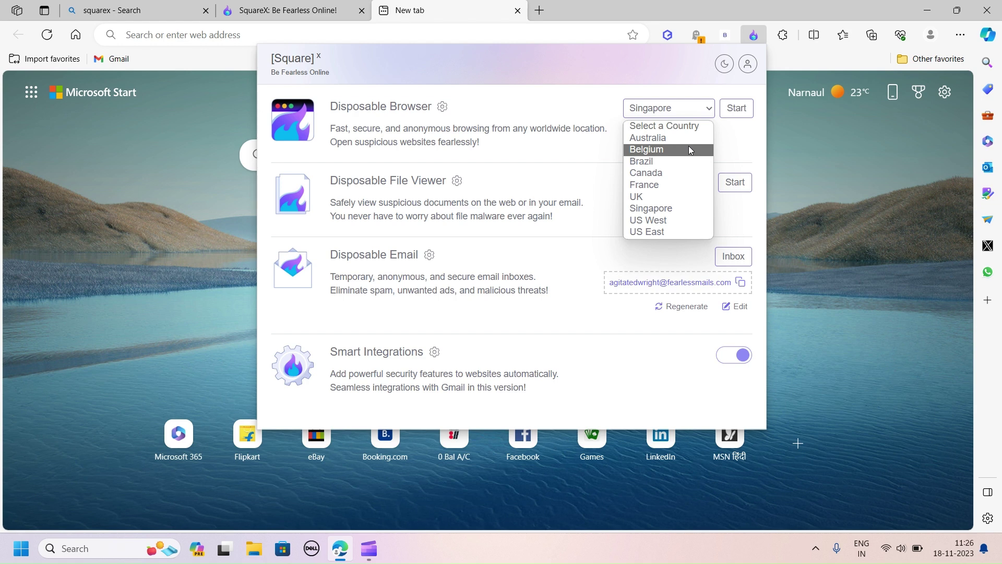
{"action": "left_click", "coordinate": [564, 94]}
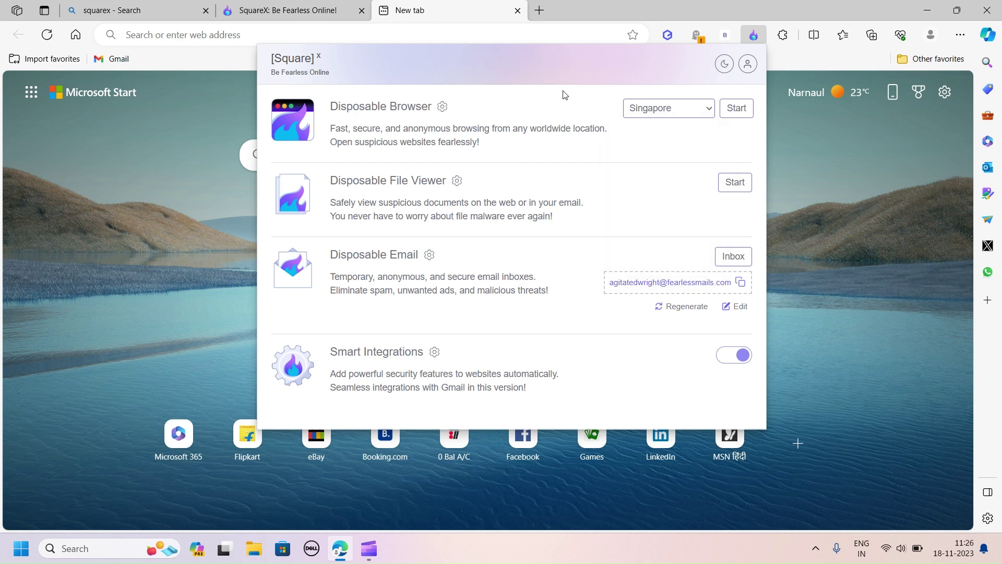
{"action": "left_click", "coordinate": [667, 109]}
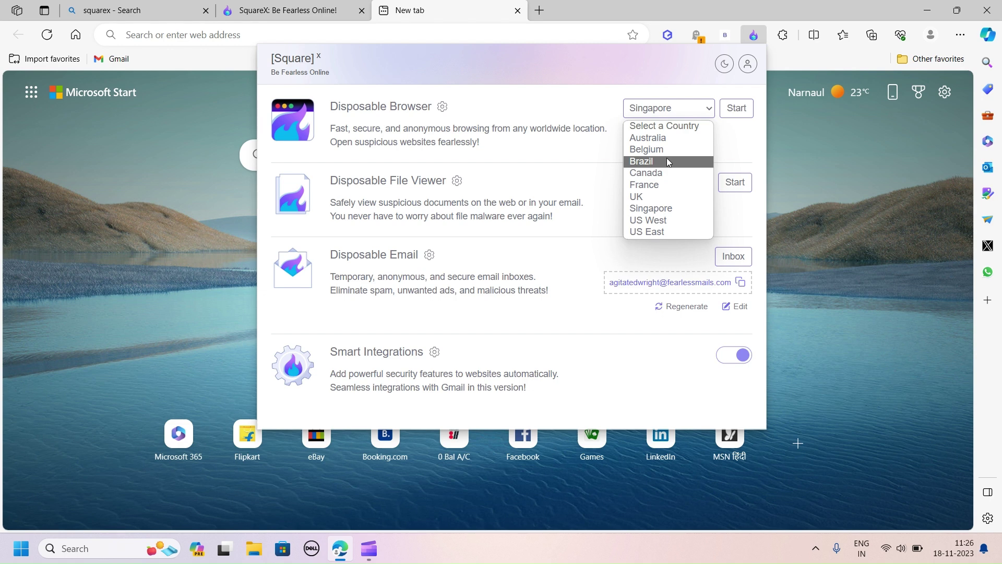
{"action": "left_click", "coordinate": [664, 136]}
{"action": "left_click", "coordinate": [734, 113]}
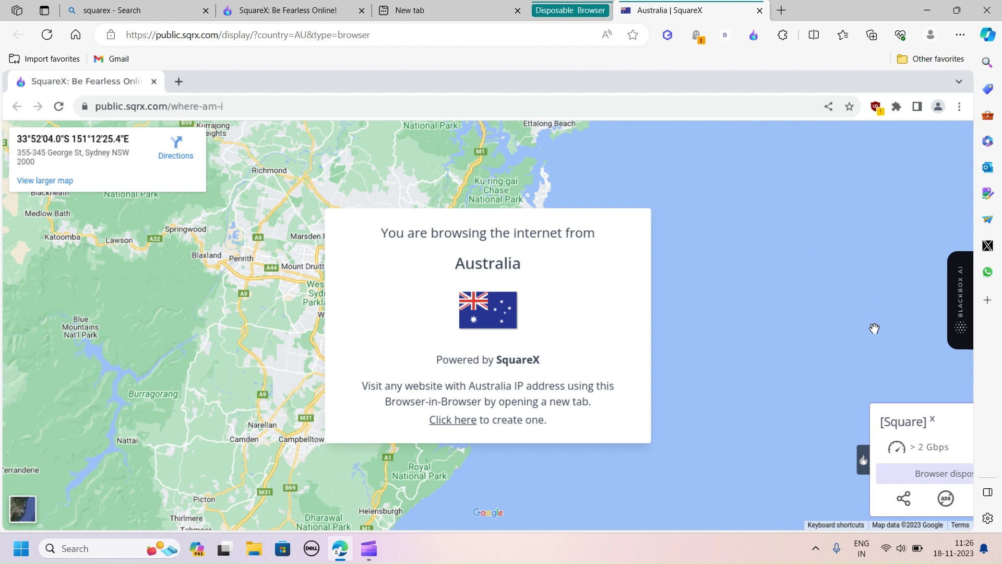
Search for 'twitter' in the disposable browser, declining the clipboard access request.
{"action": "left_click", "coordinate": [234, 108]}
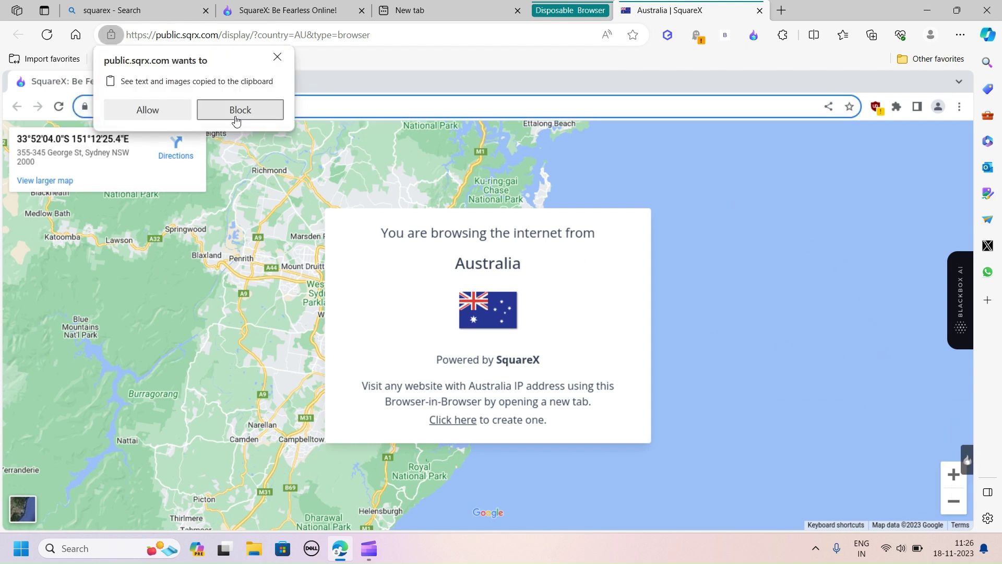
{"action": "left_click", "coordinate": [213, 110]}
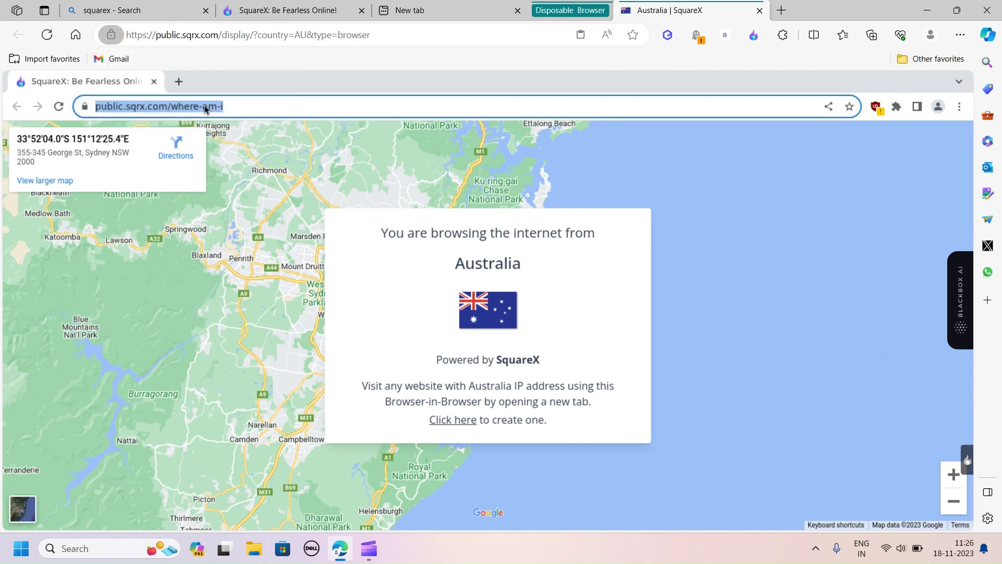
{"action": "key", "text": "BackSpace"}
{"action": "type", "text": "t"}
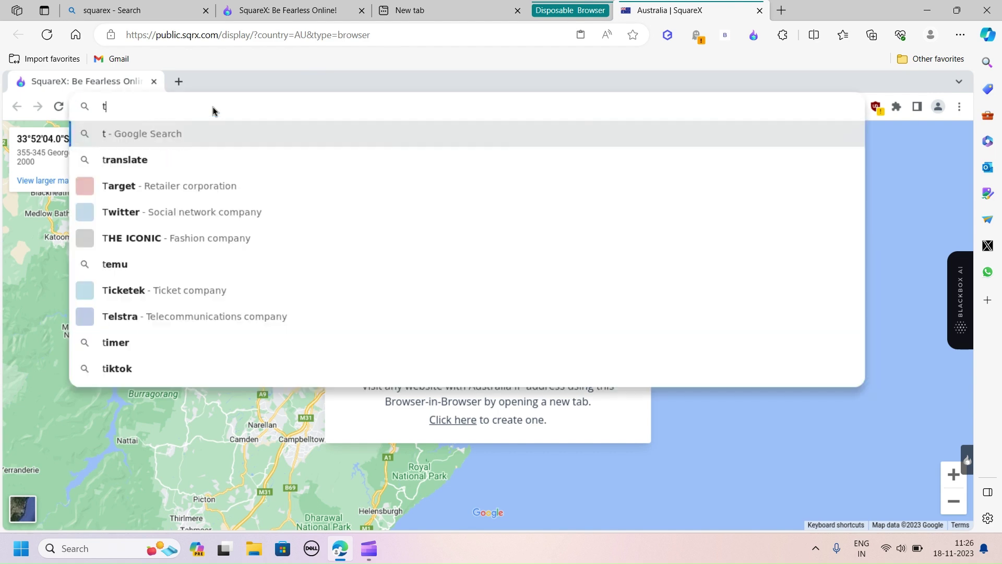
{"action": "type", "text": "witt"}
{"action": "key", "text": "Return"}
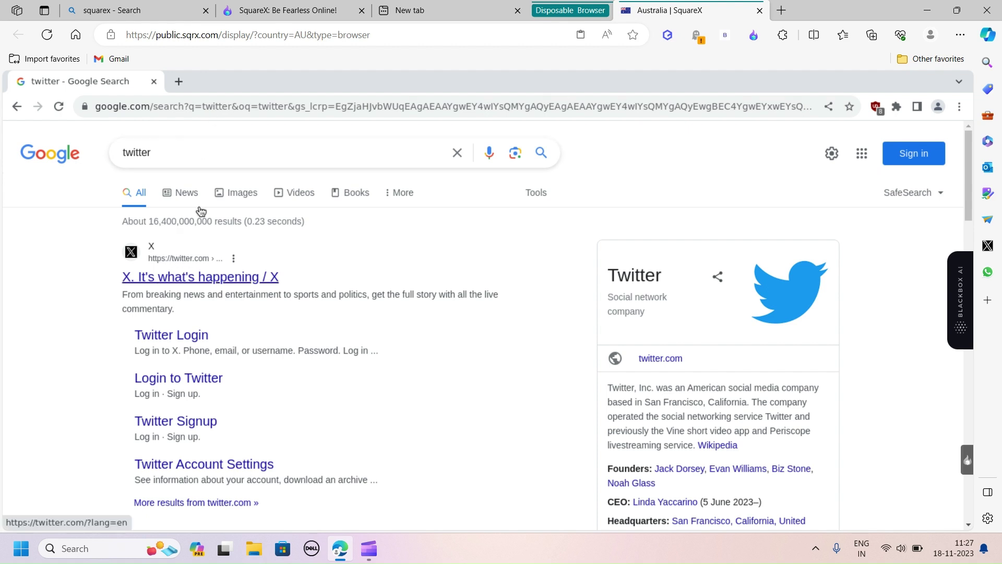
Replace the address with a search for 'tiktok'.
{"action": "left_click", "coordinate": [161, 107]}
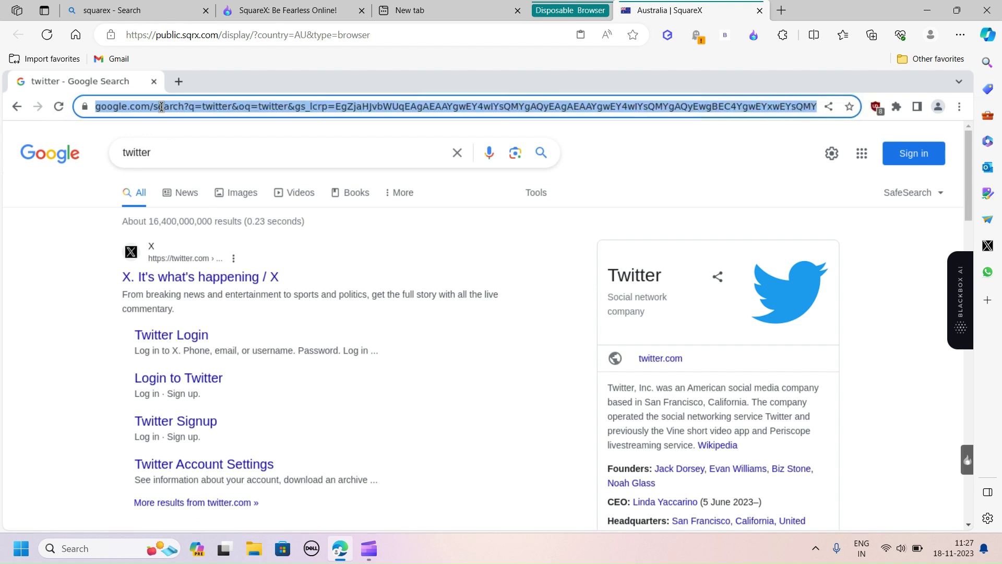
{"action": "key", "text": "BackSpace"}
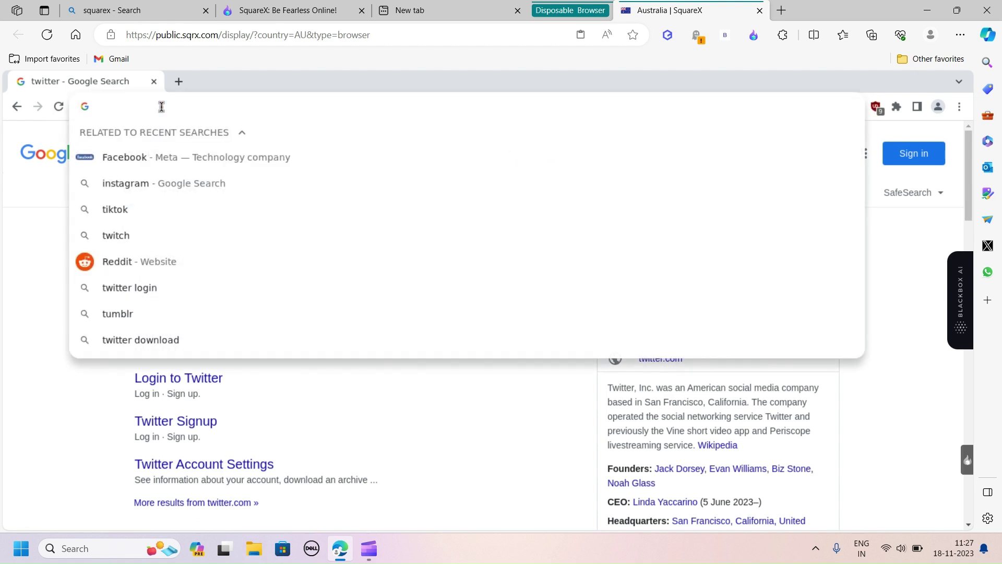
{"action": "type", "text": "tiktok"}
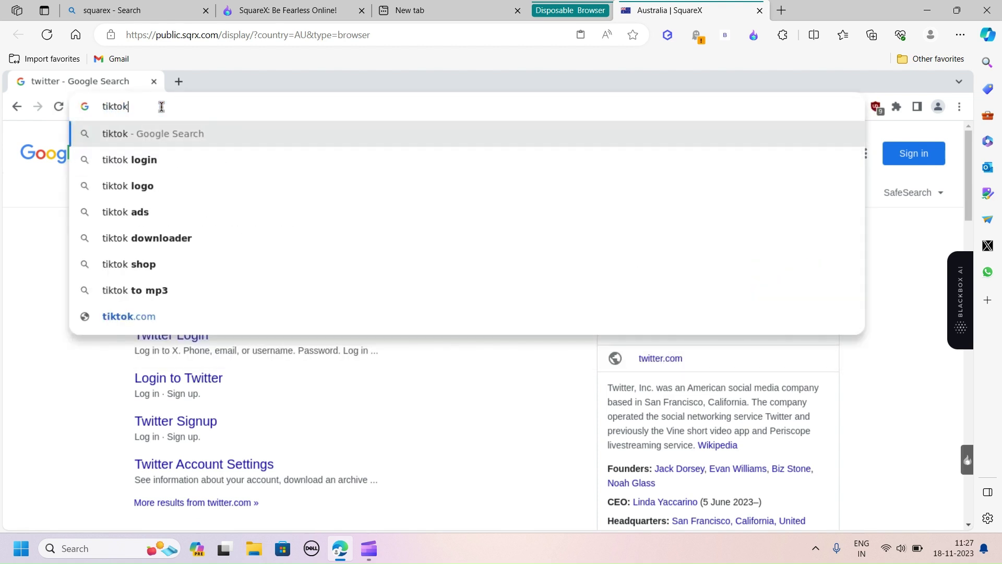
{"action": "key", "text": "Return"}
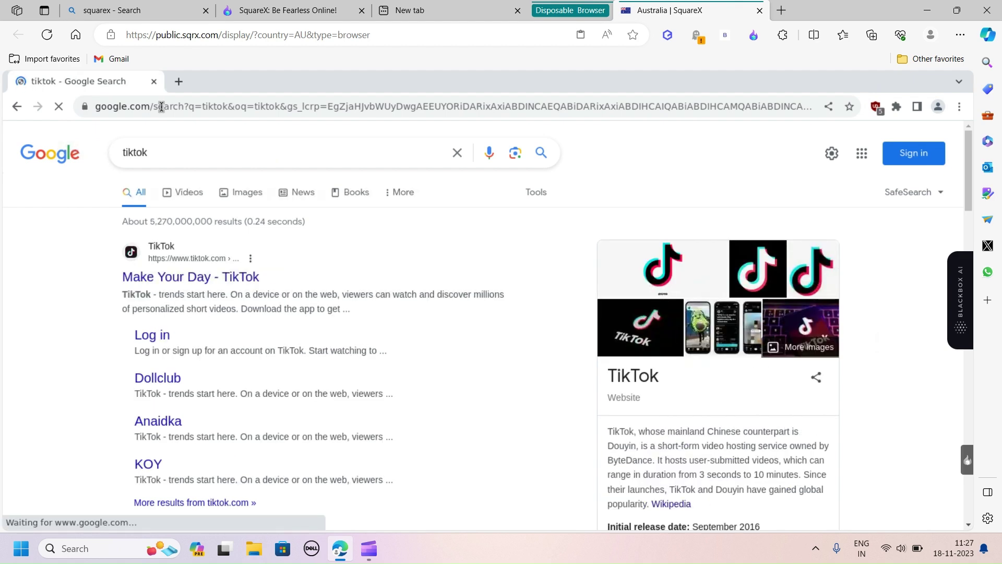
Search Bing for tiktok in a new Edge tab, then dismiss the Australian session's login prompt.
{"action": "left_click", "coordinate": [781, 11]}
{"action": "type", "text": "tikto"}
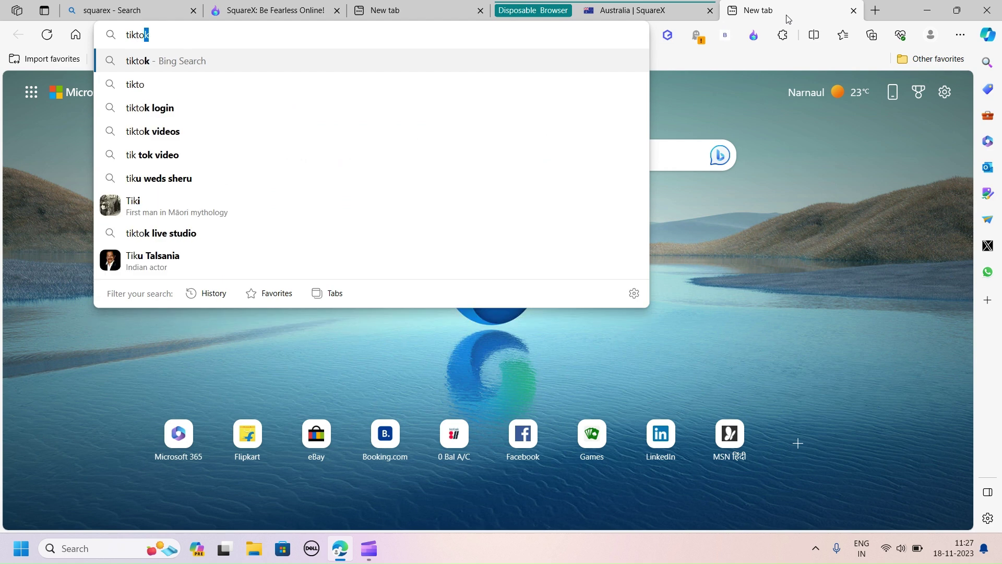
{"action": "type", "text": "k"}
{"action": "key", "text": "Return"}
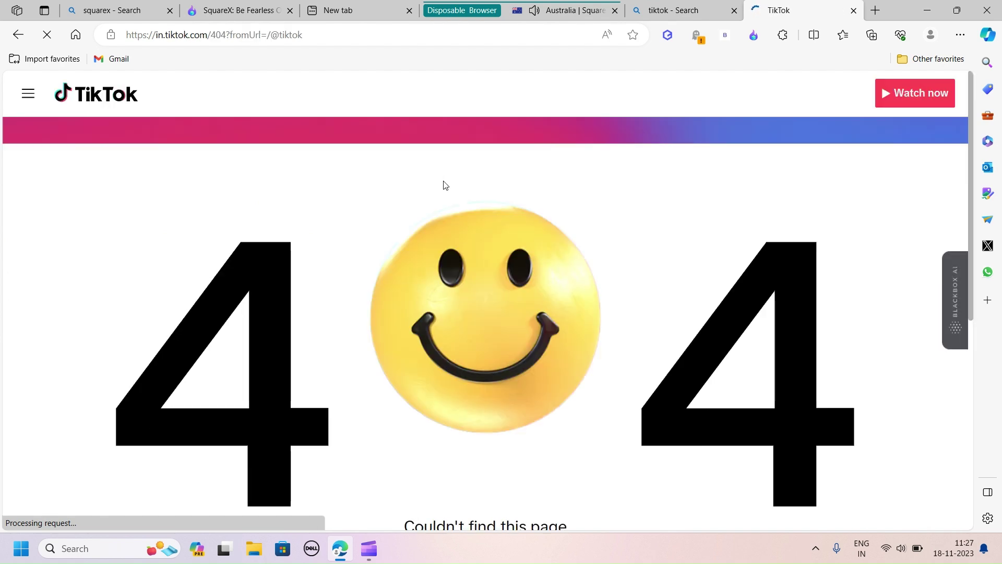
{"action": "scroll", "coordinate": [444, 185], "scroll_direction": "down", "scroll_amount": 2}
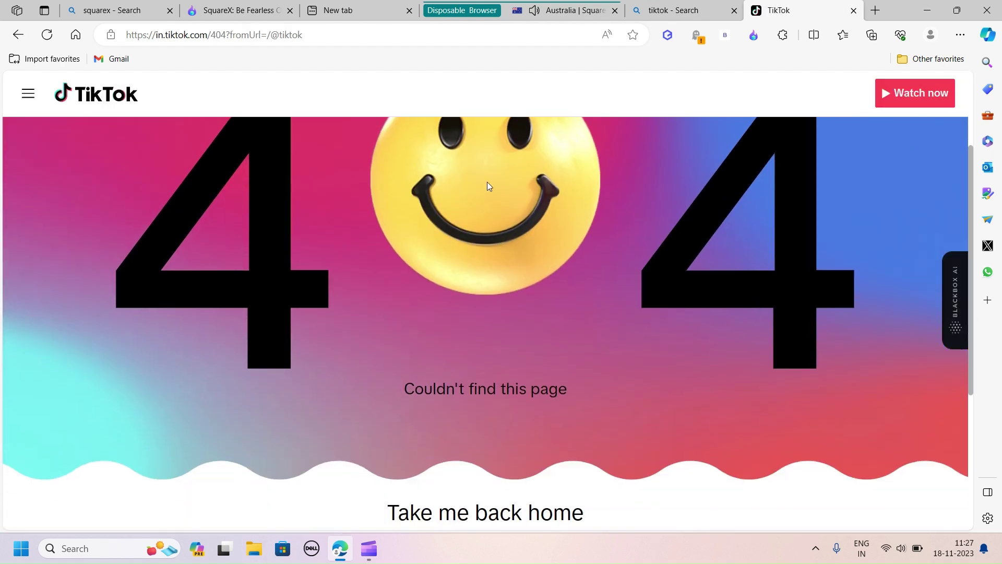
{"action": "scroll", "coordinate": [509, 192], "scroll_direction": "down", "scroll_amount": 1}
{"action": "scroll", "coordinate": [523, 201], "scroll_direction": "down", "scroll_amount": 1}
{"action": "scroll", "coordinate": [507, 216], "scroll_direction": "down", "scroll_amount": 1}
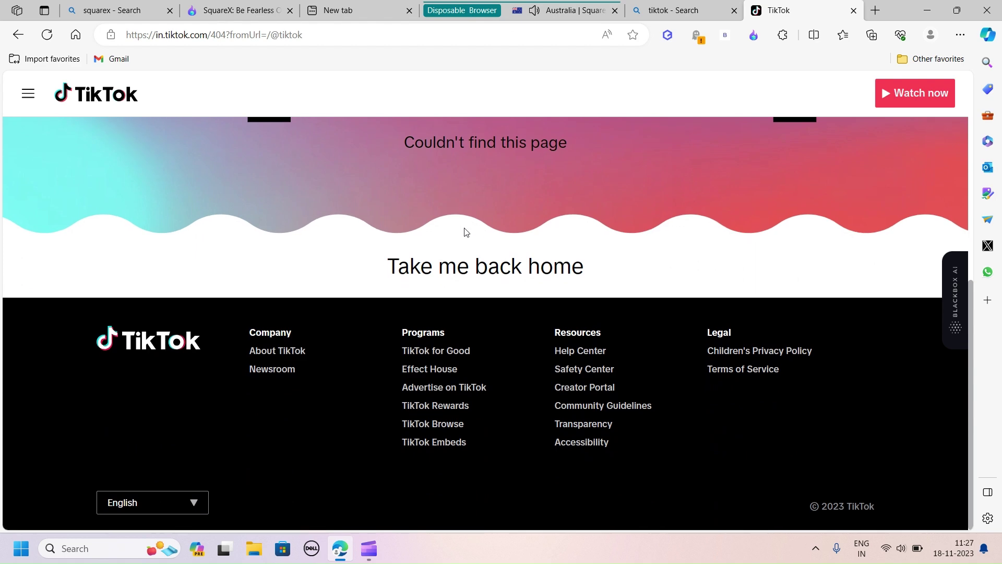
{"action": "scroll", "coordinate": [464, 232], "scroll_direction": "up", "scroll_amount": 5}
{"action": "left_click", "coordinate": [564, 10]}
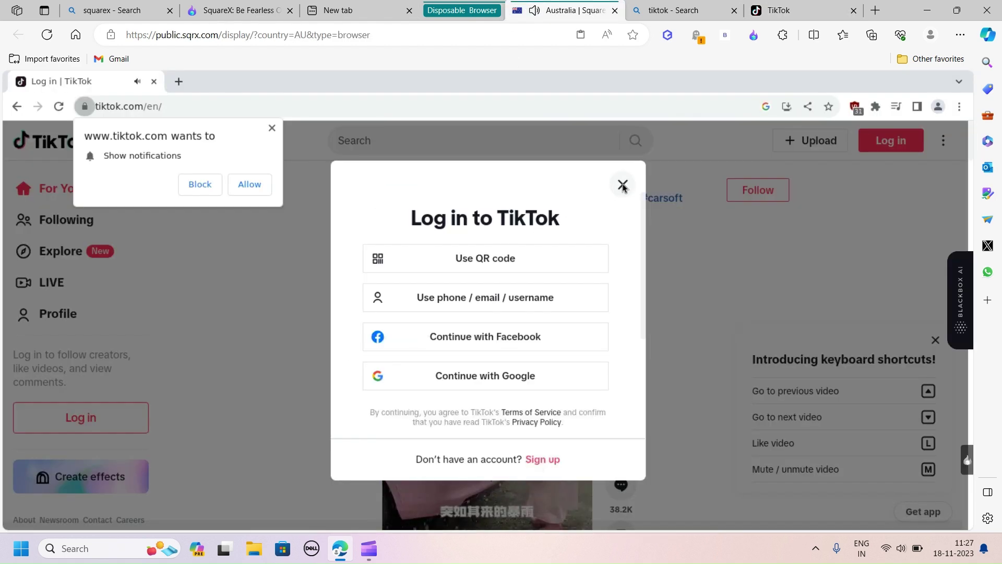
{"action": "left_click", "coordinate": [622, 187]}
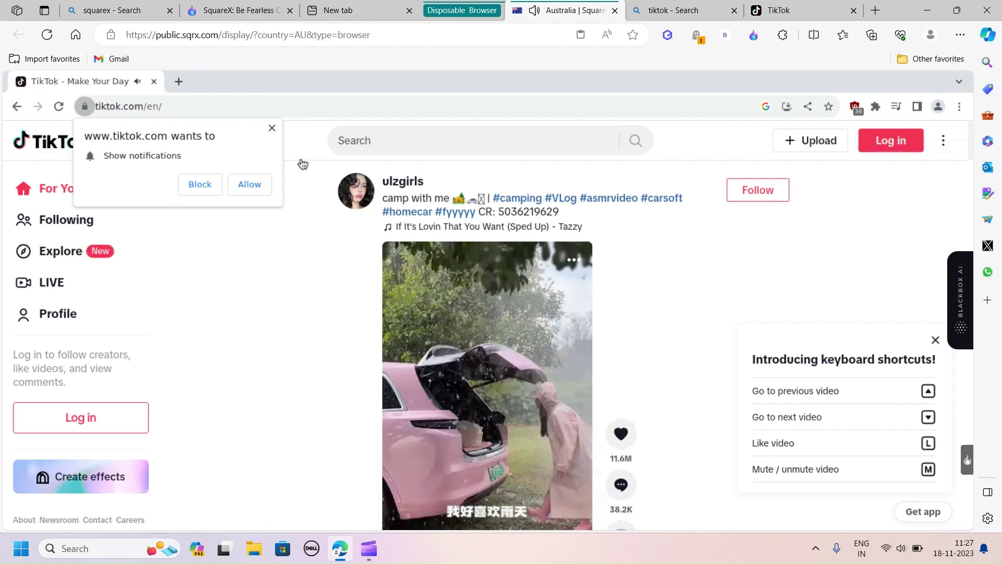
{"action": "scroll", "coordinate": [520, 221], "scroll_direction": "down", "scroll_amount": 5}
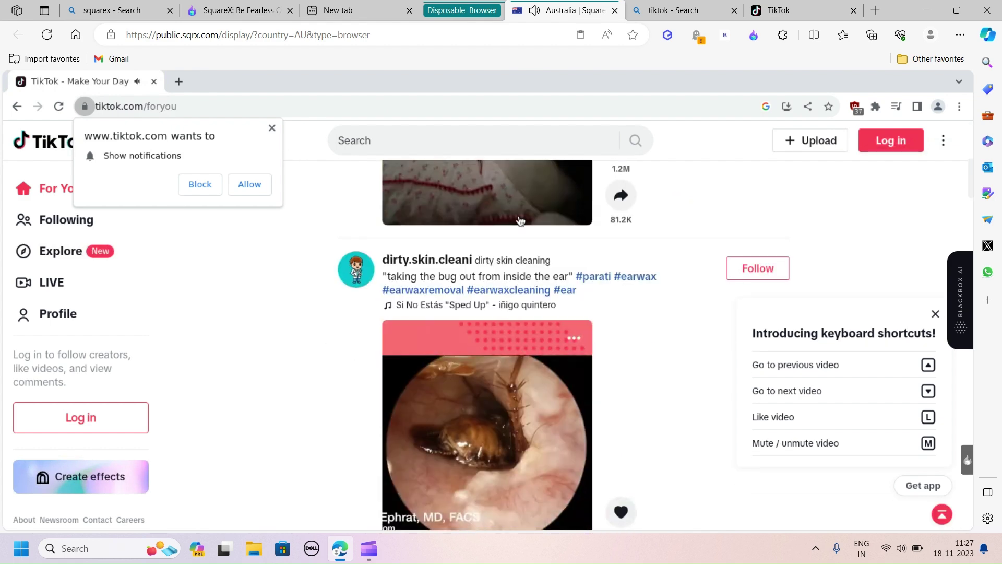
{"action": "scroll", "coordinate": [486, 211], "scroll_direction": "up", "scroll_amount": 2}
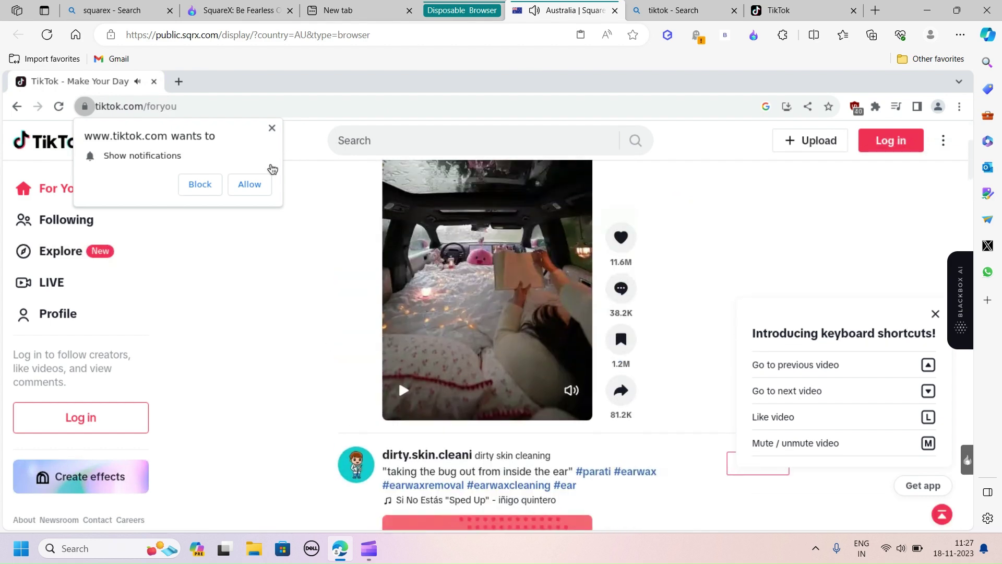
Add an inner tab, then review the regular TikTok tab's India-unavailable notice and close it.
{"action": "left_click", "coordinate": [178, 81]}
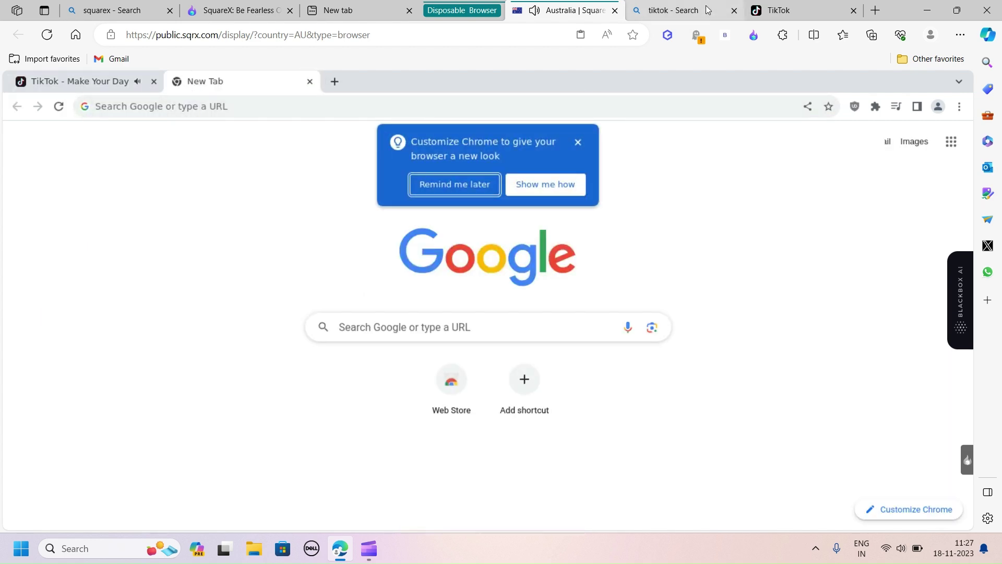
{"action": "left_click", "coordinate": [767, 8]}
{"action": "scroll", "coordinate": [636, 222], "scroll_direction": "down", "scroll_amount": 3}
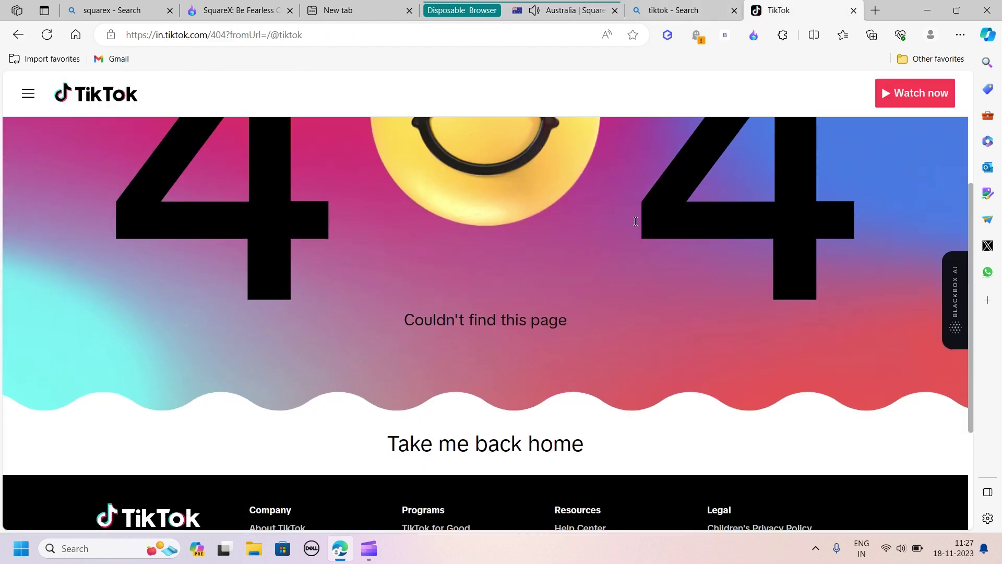
{"action": "scroll", "coordinate": [549, 216], "scroll_direction": "up", "scroll_amount": 2}
{"action": "left_click", "coordinate": [104, 96]}
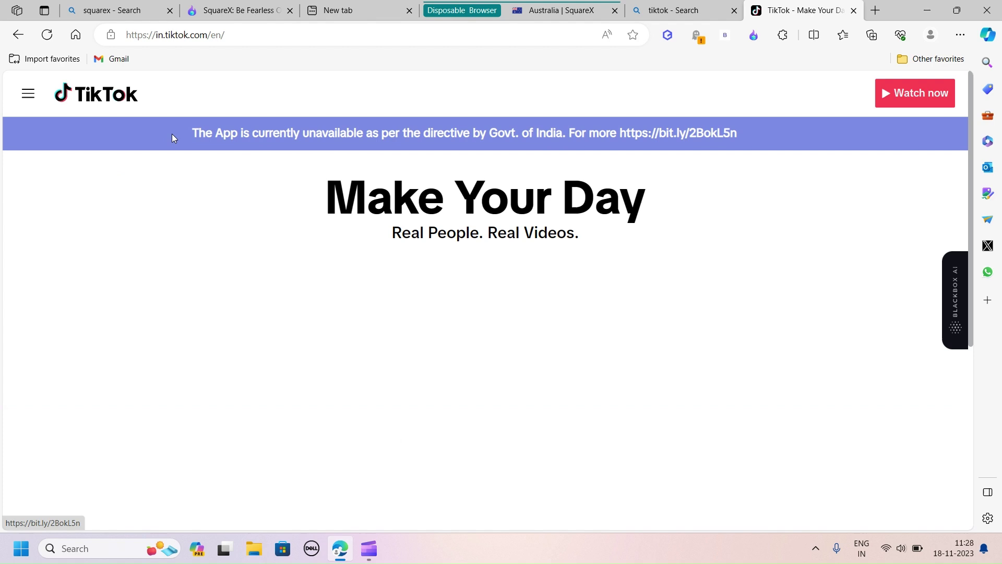
{"action": "mouse_move", "coordinate": [173, 139]}
{"action": "left_mouse_down"}
{"action": "mouse_move", "coordinate": [467, 138]}
{"action": "mouse_move", "coordinate": [733, 165]}
{"action": "mouse_move", "coordinate": [777, 144]}
{"action": "left_mouse_up"}
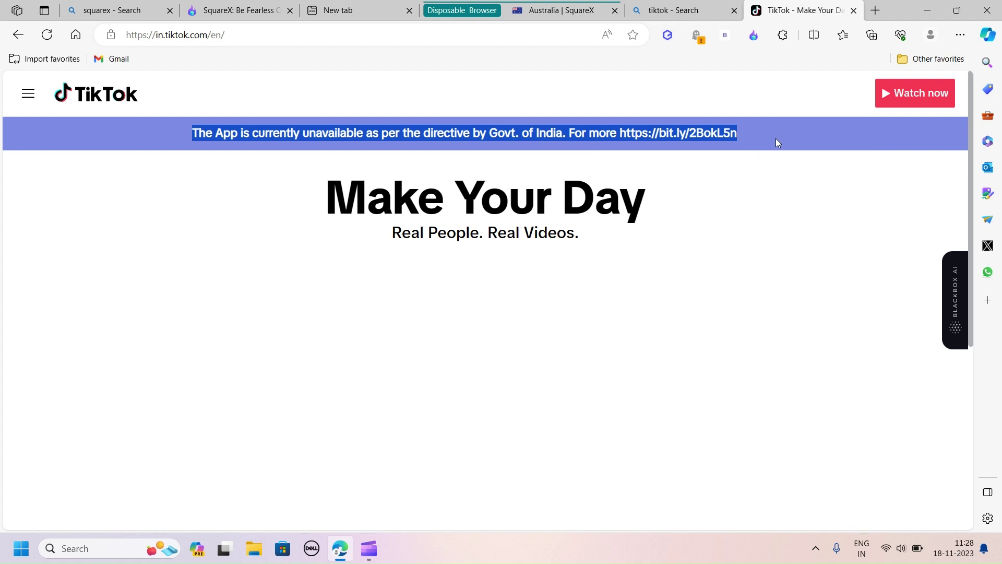
{"action": "left_click", "coordinate": [776, 139]}
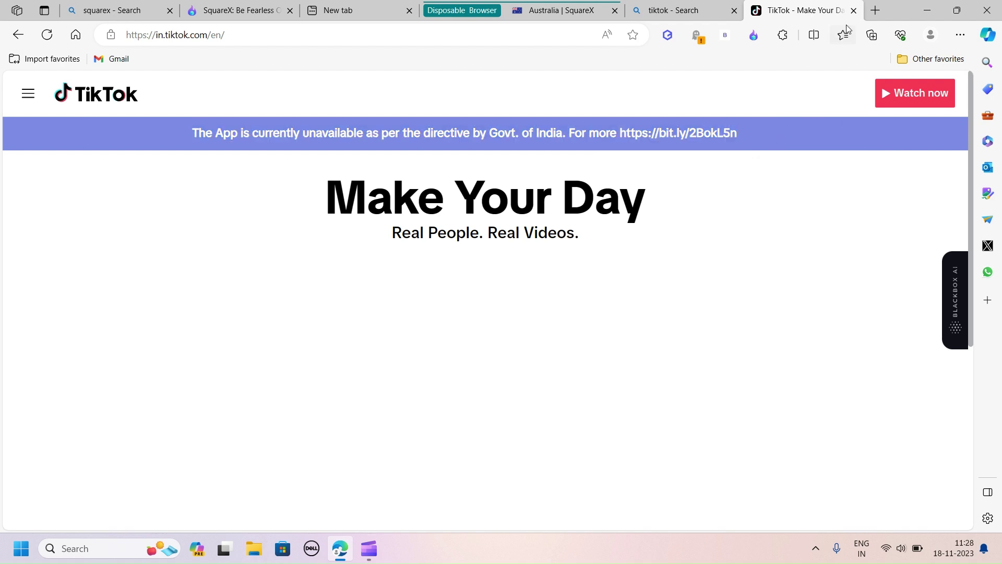
{"action": "left_click", "coordinate": [853, 10]}
Back in the Australian disposable browser, close its TikTok tab.
{"action": "left_click", "coordinate": [678, 12]}
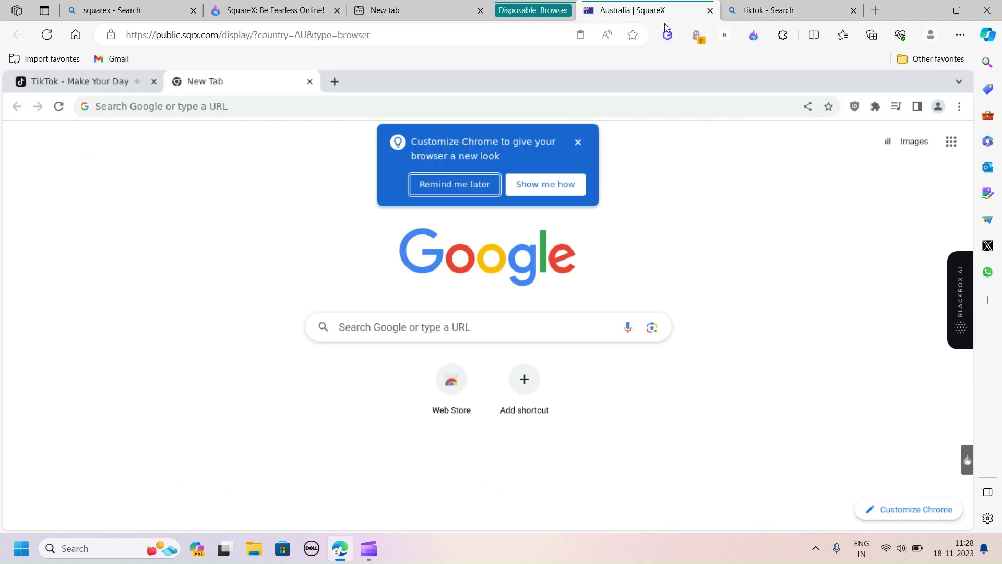
{"action": "left_click", "coordinate": [230, 111]}
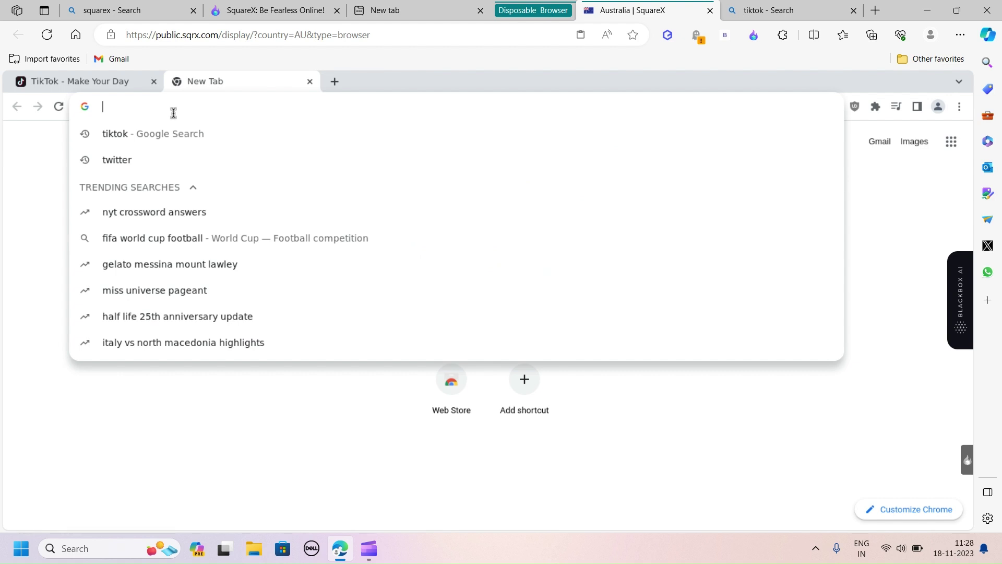
{"action": "left_click", "coordinate": [43, 187]}
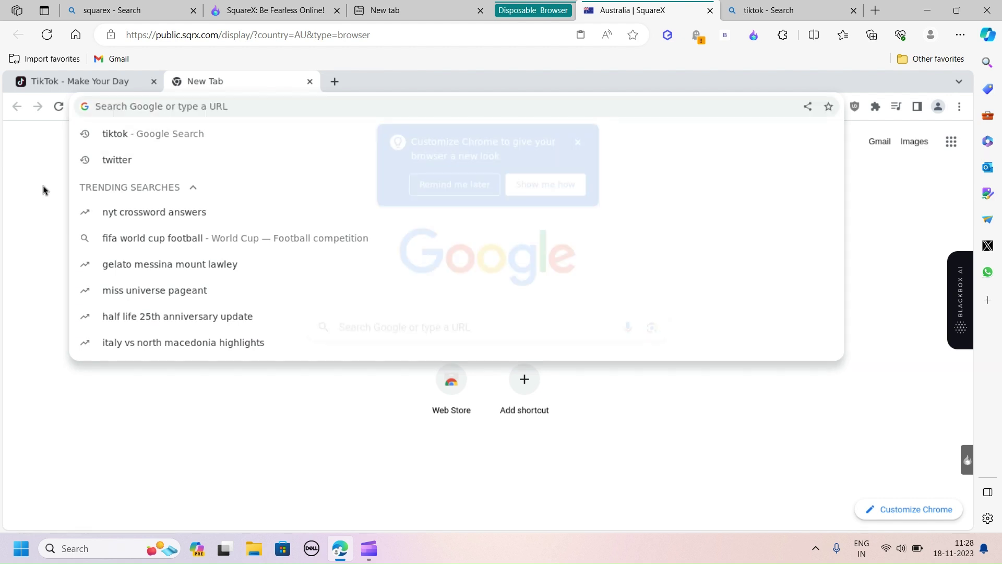
{"action": "left_click", "coordinate": [155, 83]}
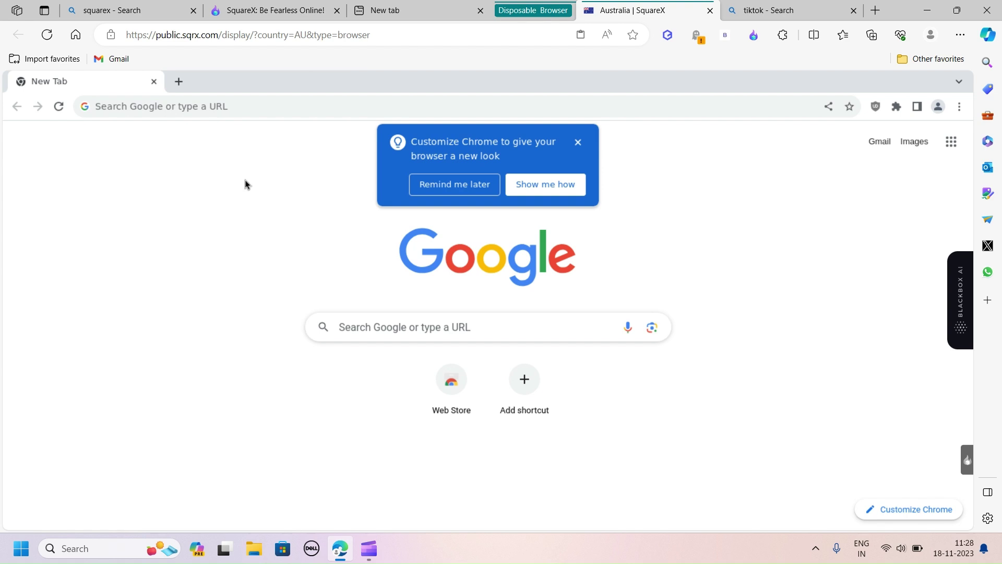
{"action": "left_click", "coordinate": [576, 143]}
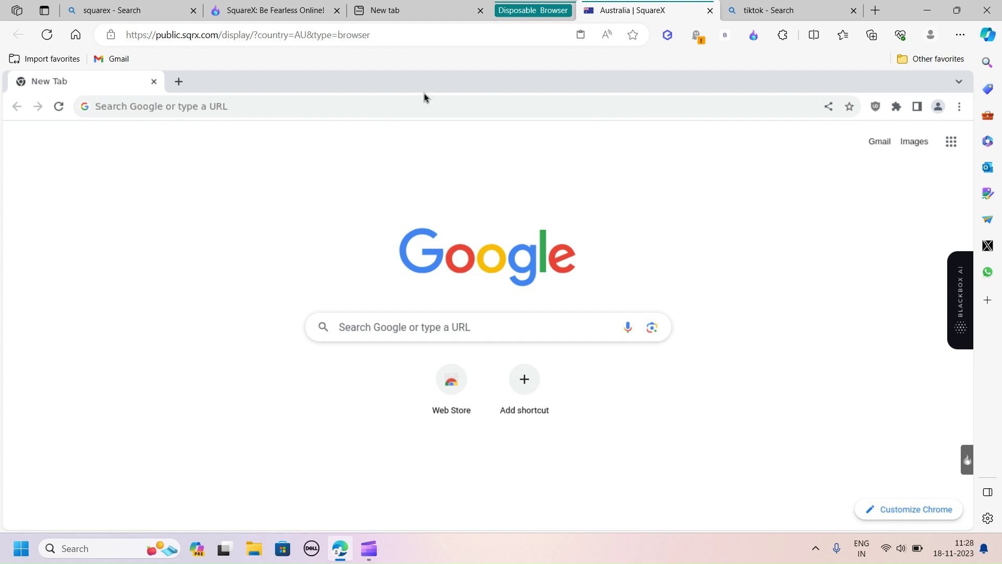
Close the empty extra tab and the Australia tab, confirming Leave.
{"action": "left_click", "coordinate": [258, 100]}
{"action": "type", "text": "i"}
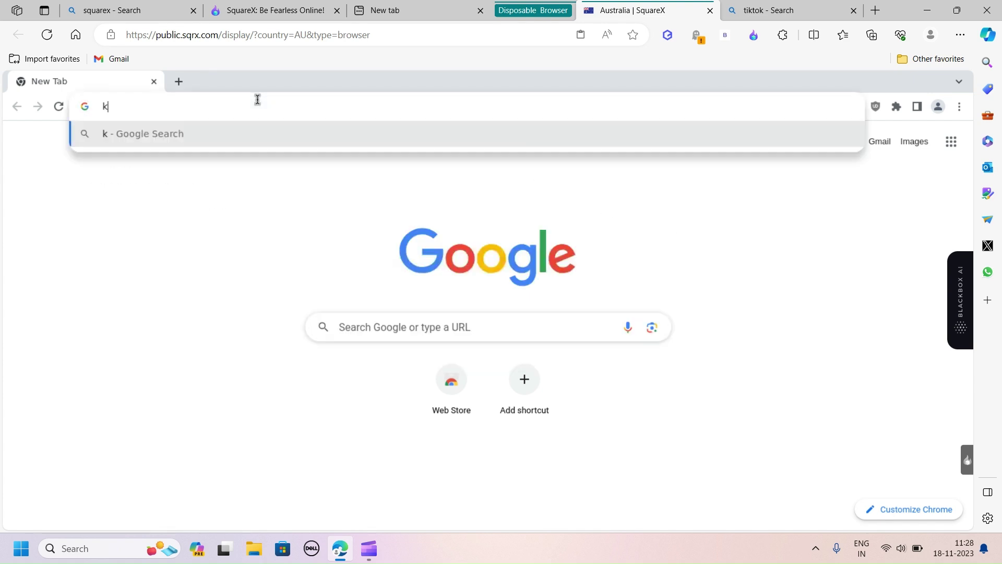
{"action": "type", "text": "d12"}
{"action": "left_click", "coordinate": [477, 16]}
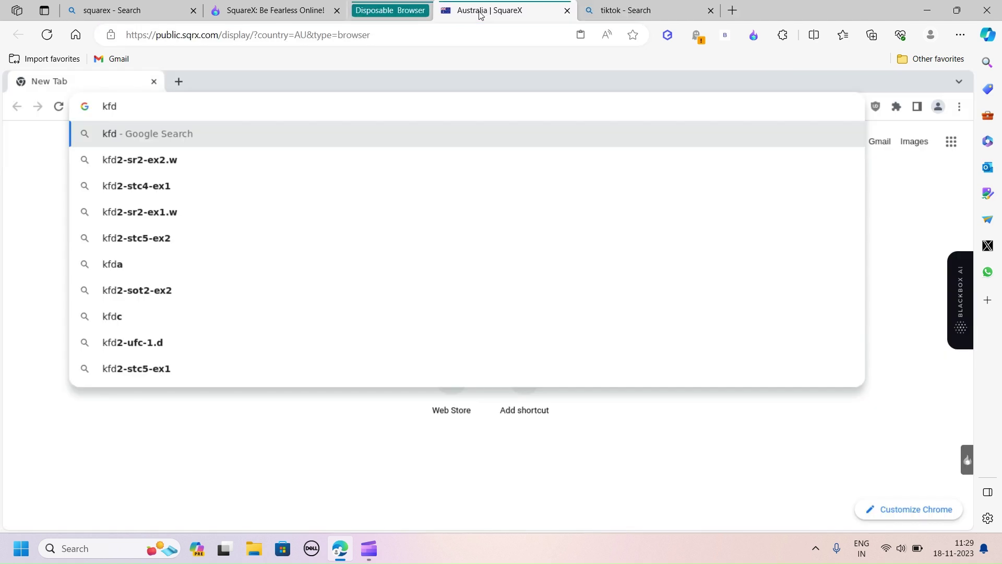
{"action": "left_click", "coordinate": [566, 10]}
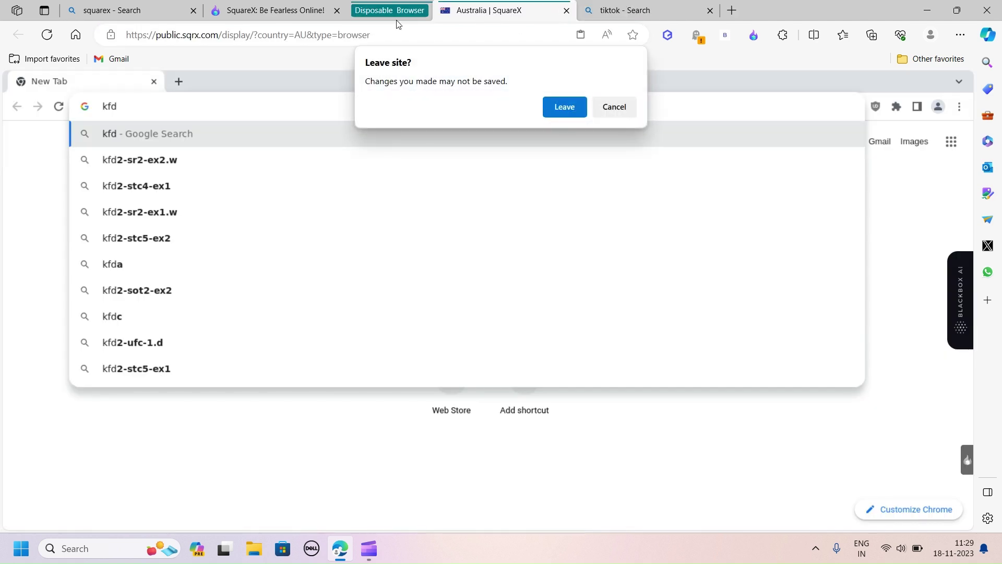
{"action": "left_click", "coordinate": [563, 106]}
Start a Disposable File Viewer session from the SquareX panel.
{"action": "left_click", "coordinate": [754, 36]}
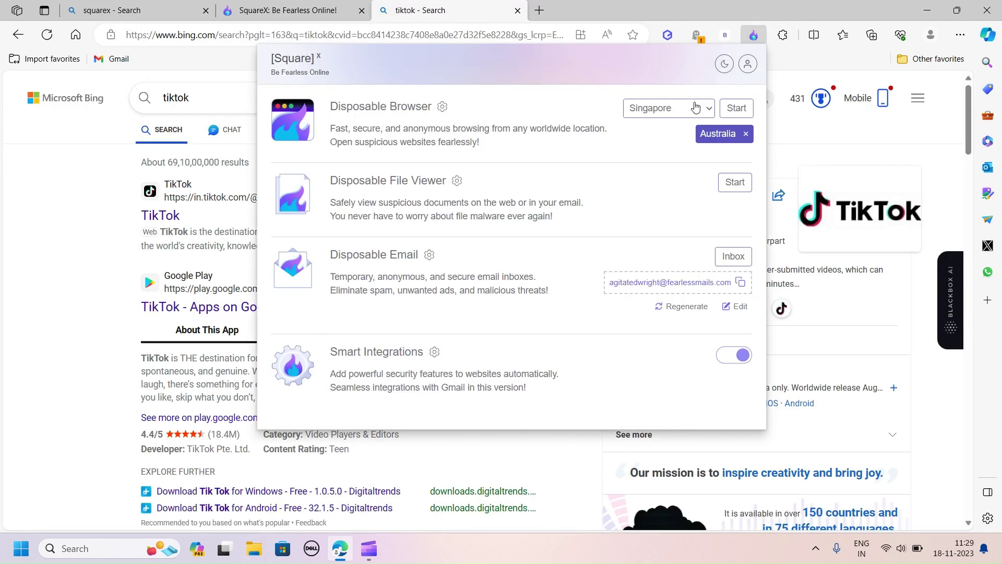
{"action": "left_click", "coordinate": [737, 188]}
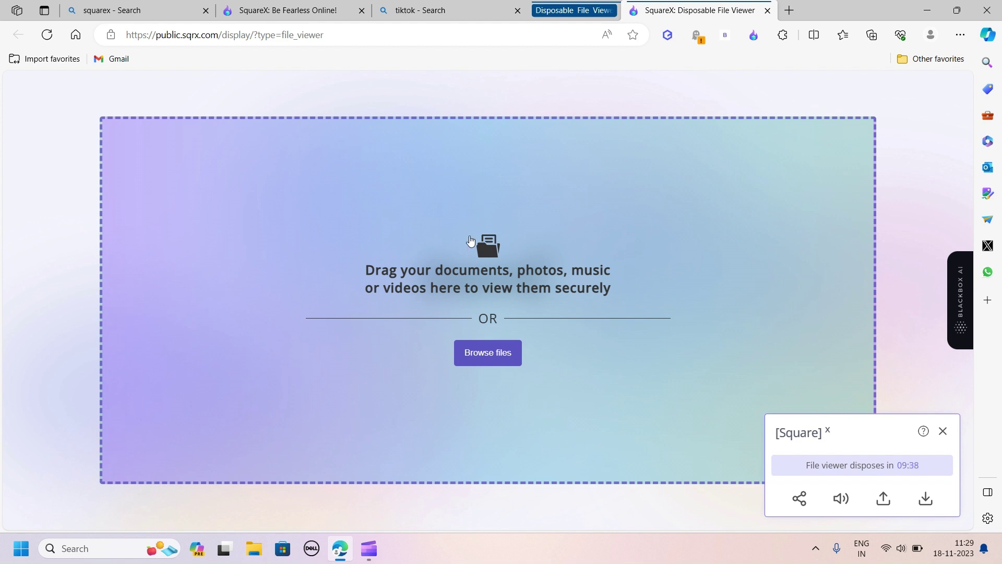
Browse Downloads, Desktop and the Study folder for a file, then cancel without choosing.
{"action": "left_click", "coordinate": [510, 353]}
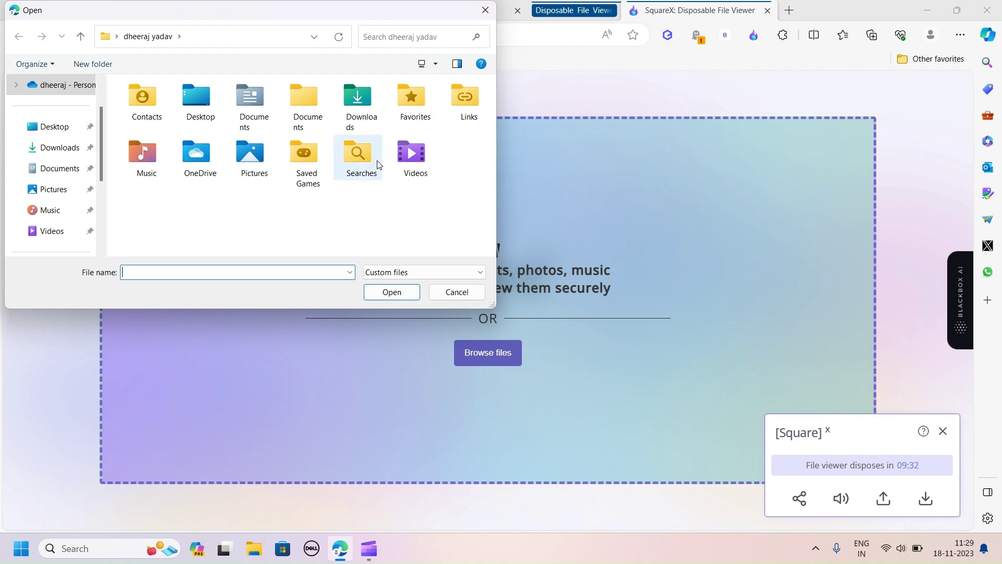
{"action": "left_click", "coordinate": [53, 147]}
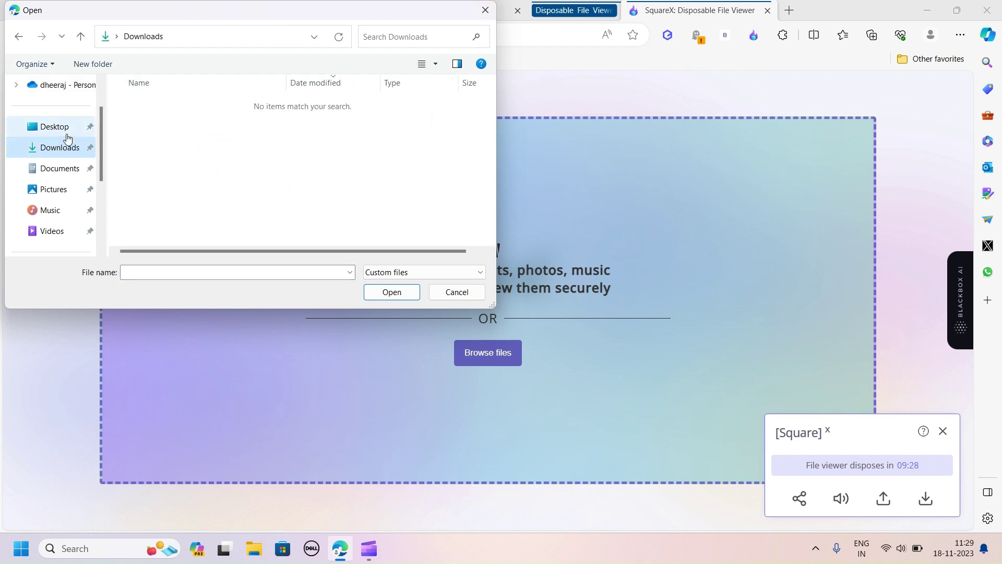
{"action": "left_click", "coordinate": [56, 126]}
{"action": "double_click", "coordinate": [180, 107]}
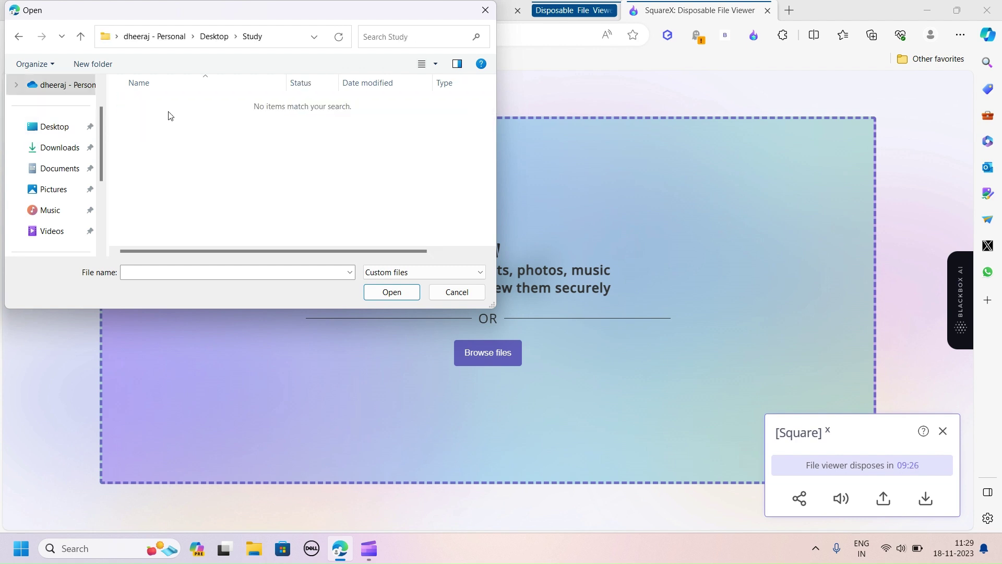
{"action": "left_click", "coordinate": [486, 10]}
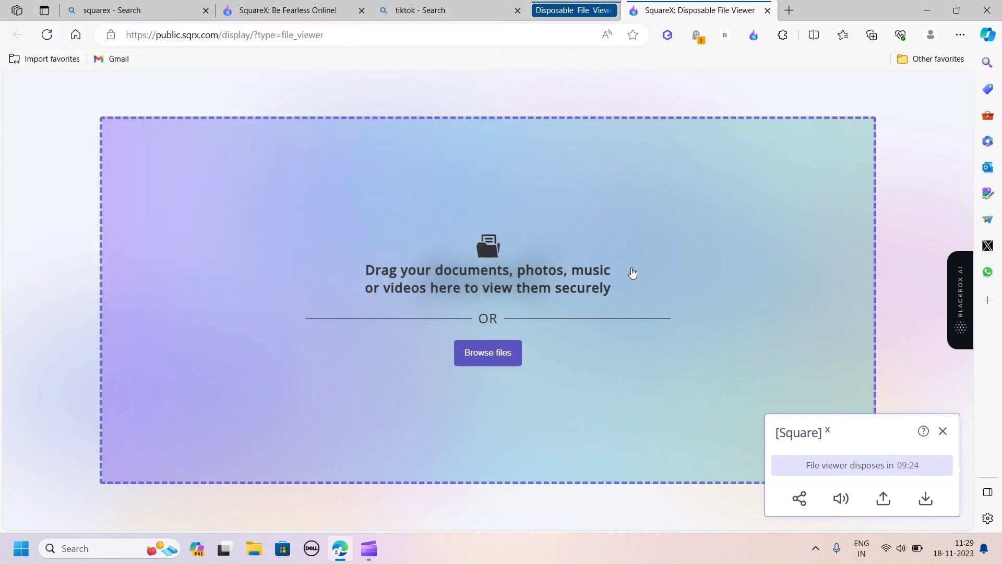
Reopen and cancel the file picker again, then close the file viewer tab.
{"action": "left_click", "coordinate": [486, 353]}
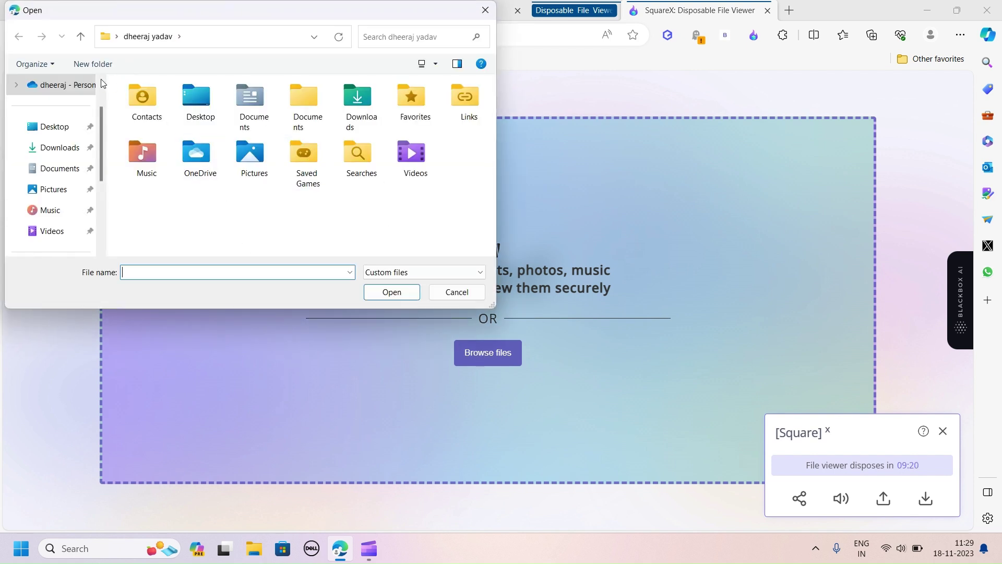
{"action": "left_click", "coordinate": [485, 11]}
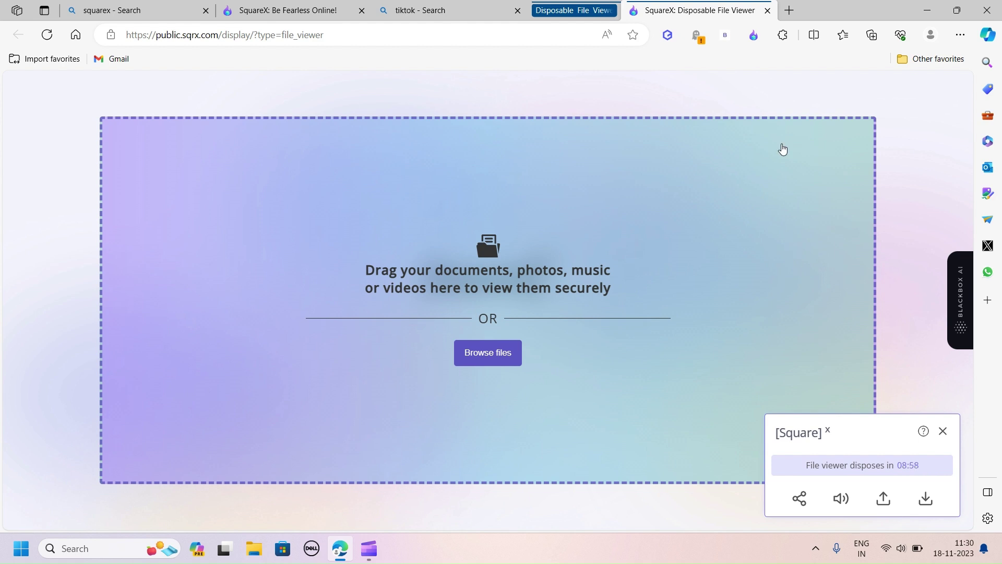
{"action": "left_click", "coordinate": [768, 10]}
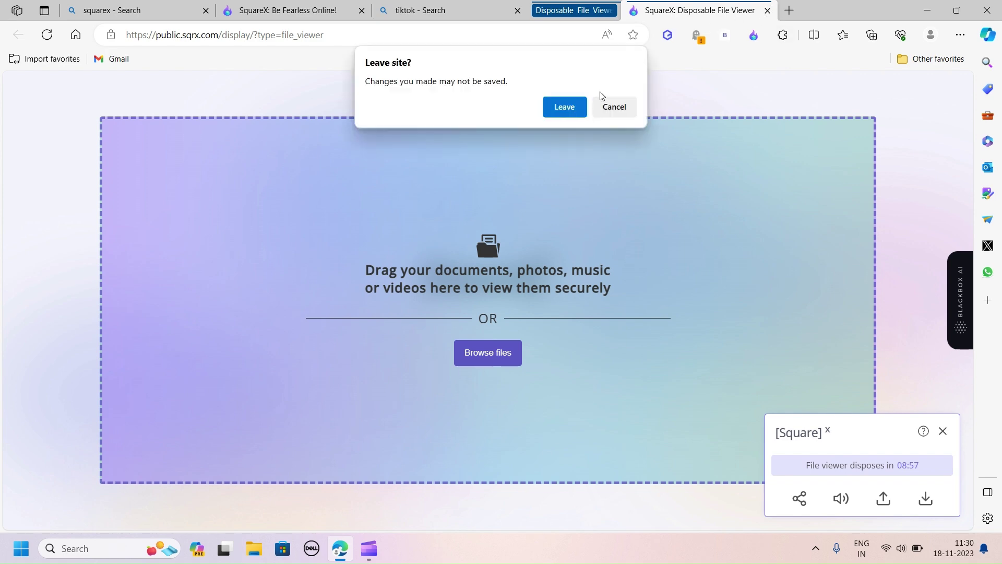
Confirm Leave for the file viewer page and reopen the SquareX panel.
{"action": "left_click", "coordinate": [583, 106]}
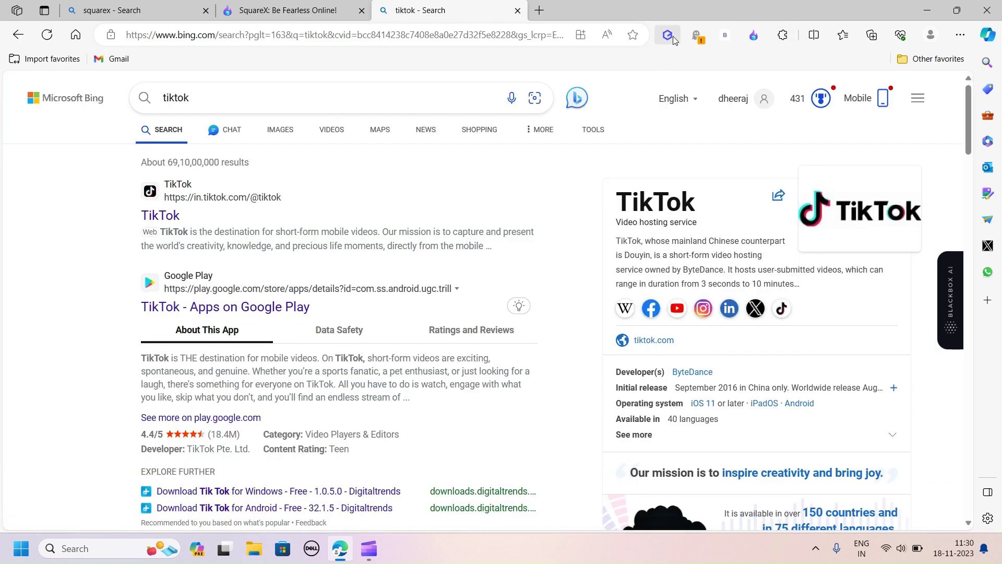
{"action": "left_click", "coordinate": [753, 34]}
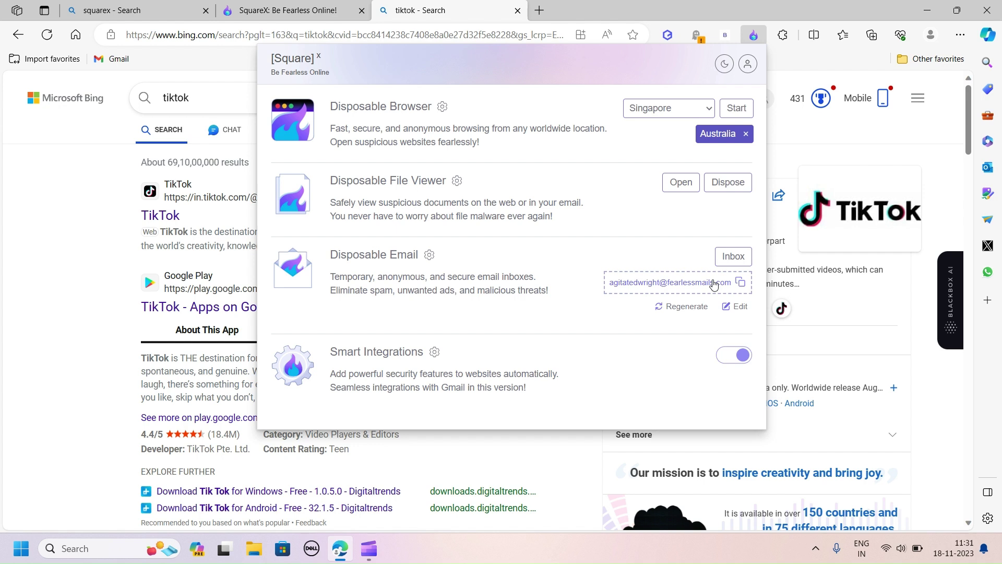
Regenerate the disposable email address and start editing its name.
{"action": "left_click", "coordinate": [692, 306]}
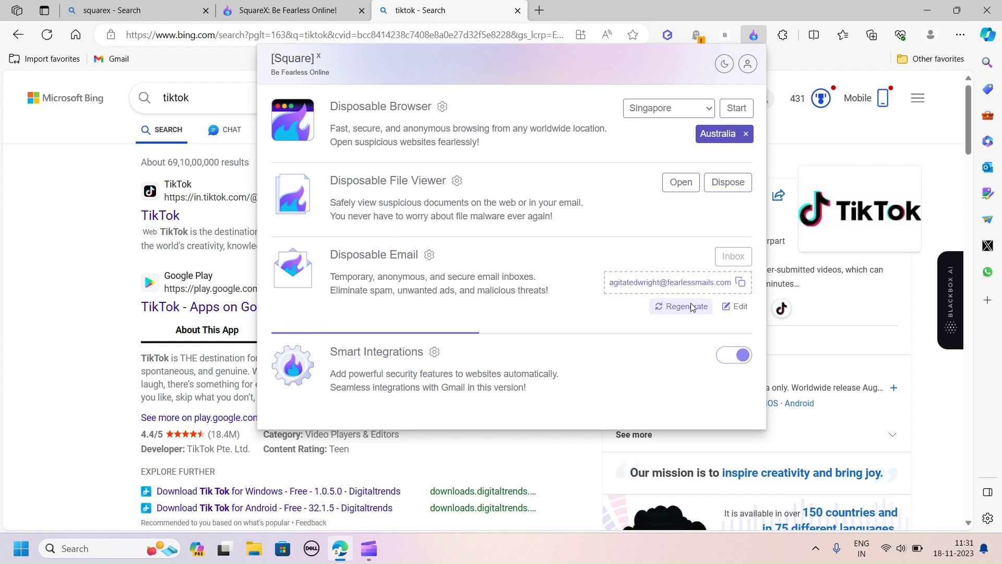
{"action": "left_click", "coordinate": [735, 306]}
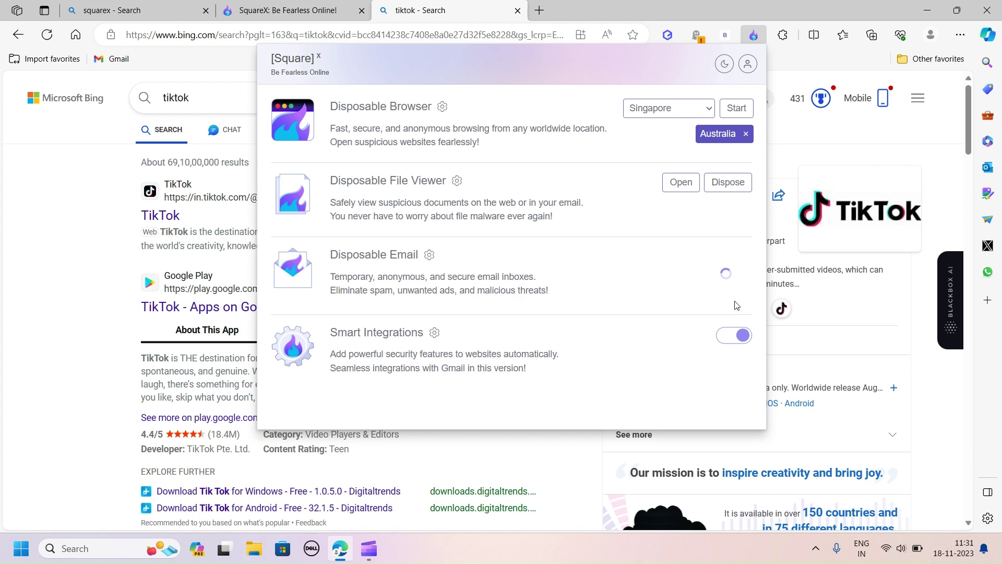
{"action": "double_click", "coordinate": [685, 259]}
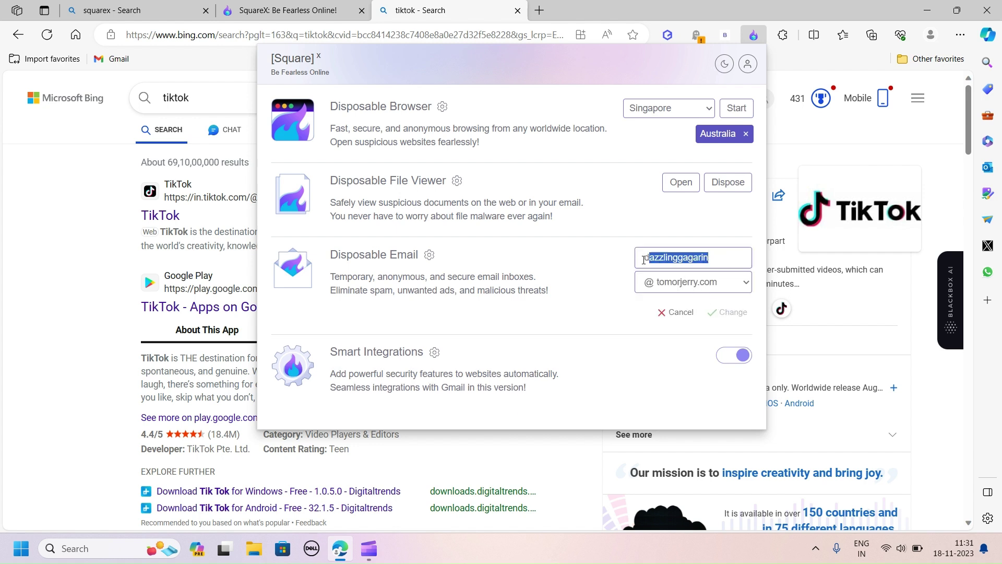
{"action": "left_click", "coordinate": [703, 257]}
Keep the tomorjerry.com domain, cancel the email edit, and dispose of the Australia session.
{"action": "left_click", "coordinate": [732, 287]}
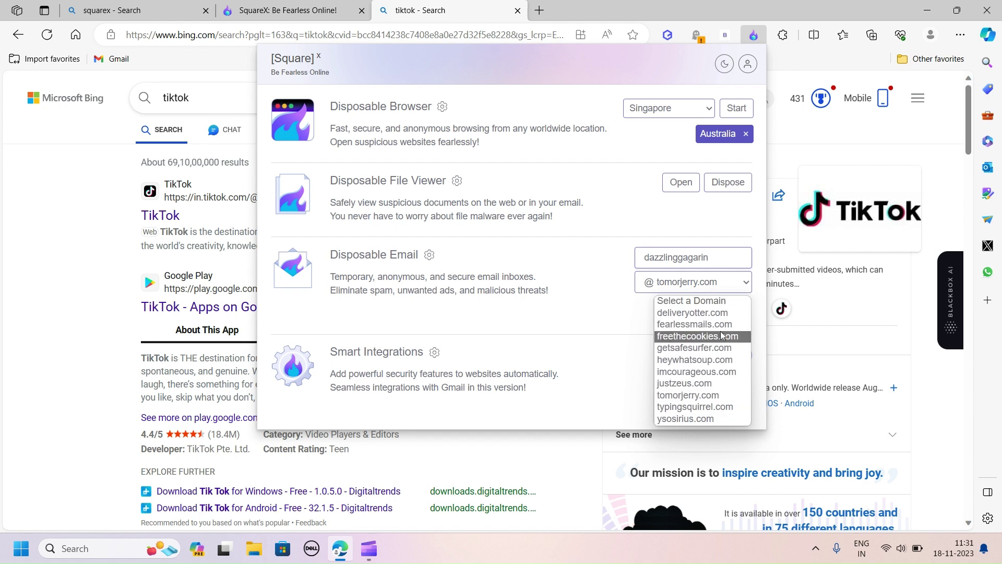
{"action": "left_click", "coordinate": [574, 304]}
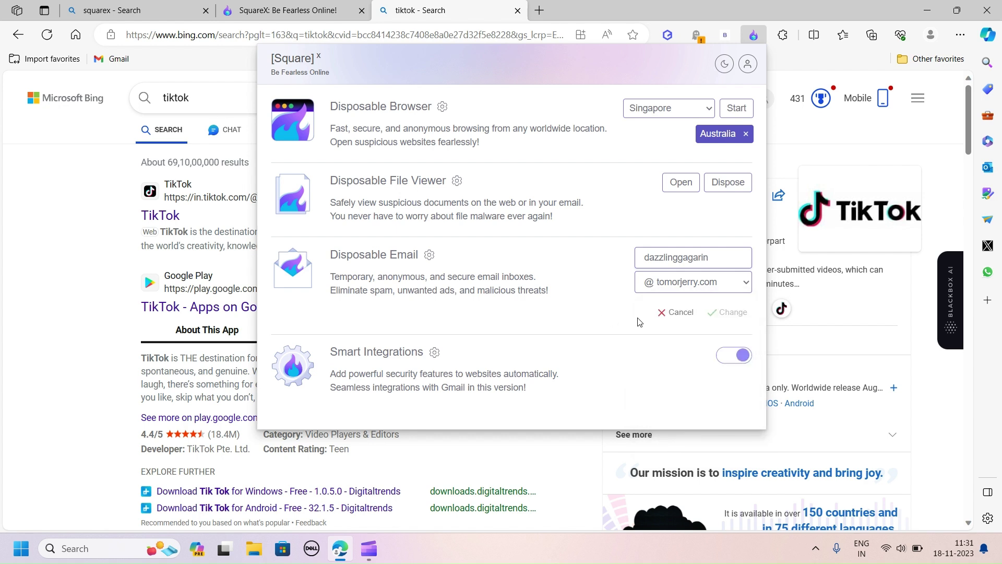
{"action": "left_click", "coordinate": [680, 314]}
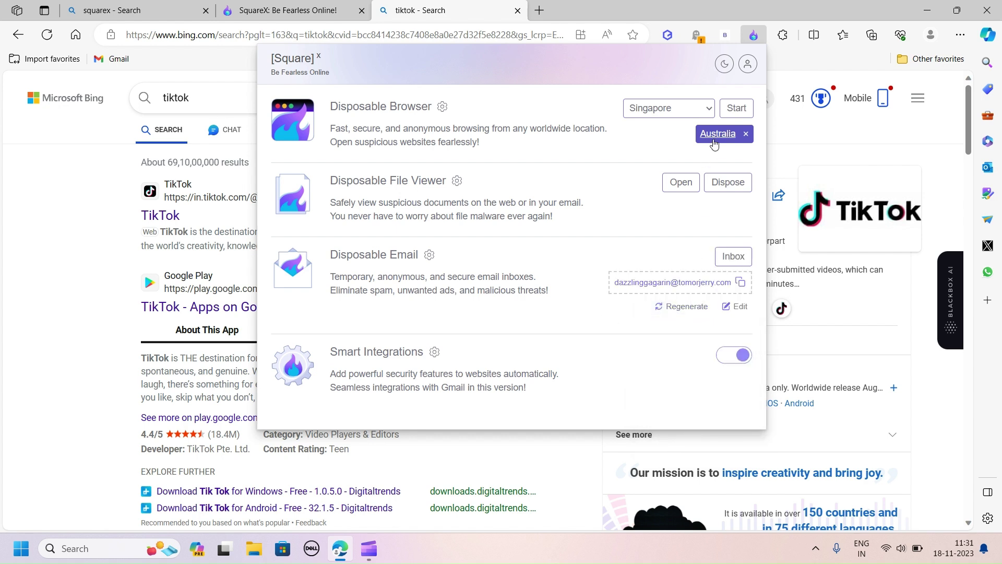
{"action": "left_click", "coordinate": [745, 134]}
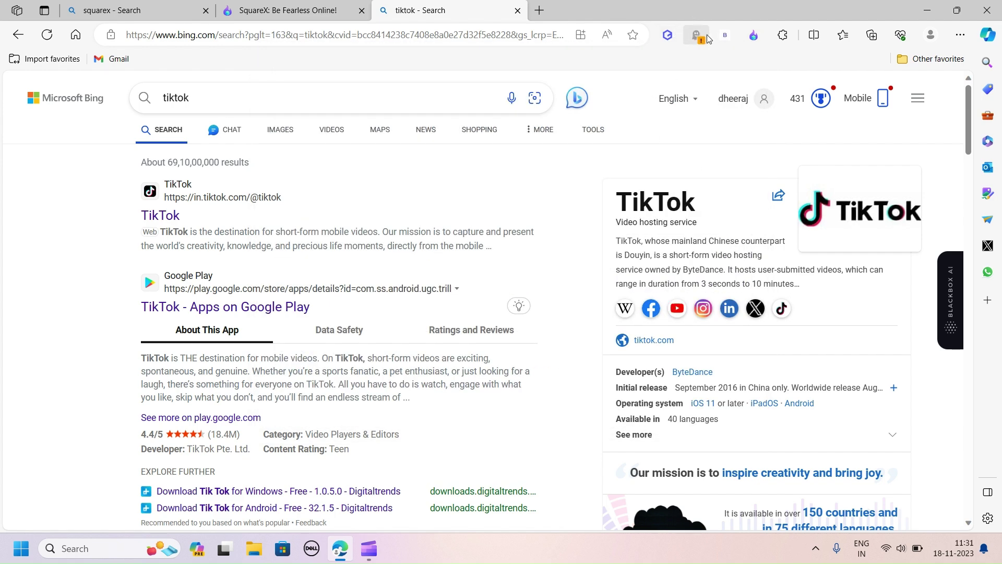
Reopen the SquareX panel, then highlight and clear the Smart Integrations description.
{"action": "left_click", "coordinate": [753, 34]}
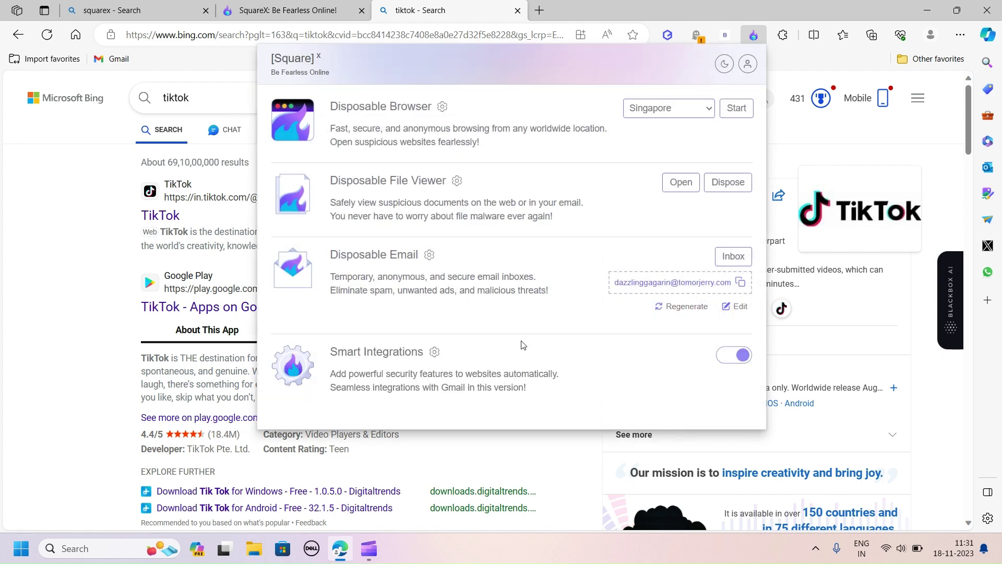
{"action": "mouse_move", "coordinate": [569, 391]}
{"action": "left_mouse_down"}
{"action": "mouse_move", "coordinate": [429, 384]}
{"action": "mouse_move", "coordinate": [329, 350]}
{"action": "left_mouse_up"}
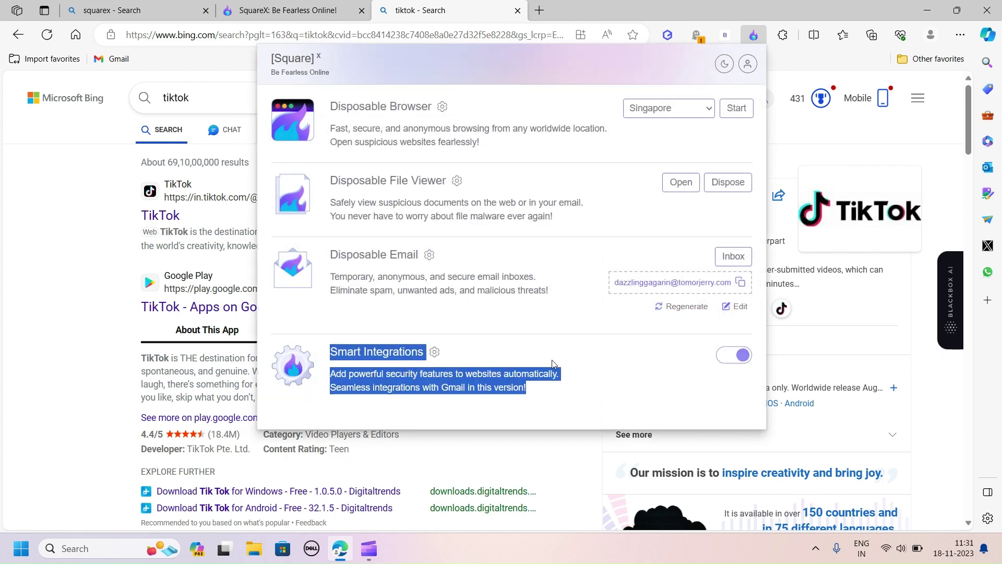
{"action": "left_click", "coordinate": [541, 385]}
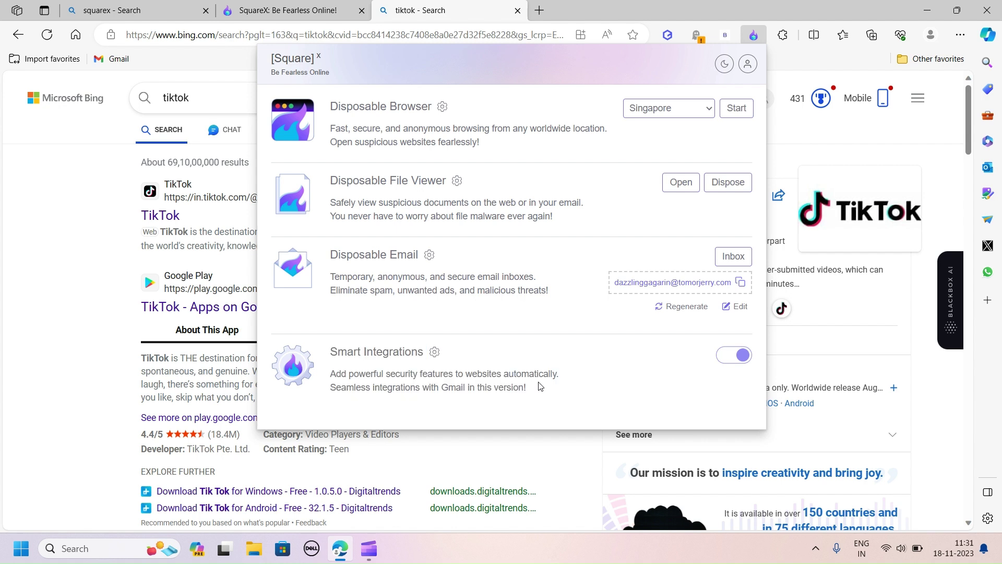